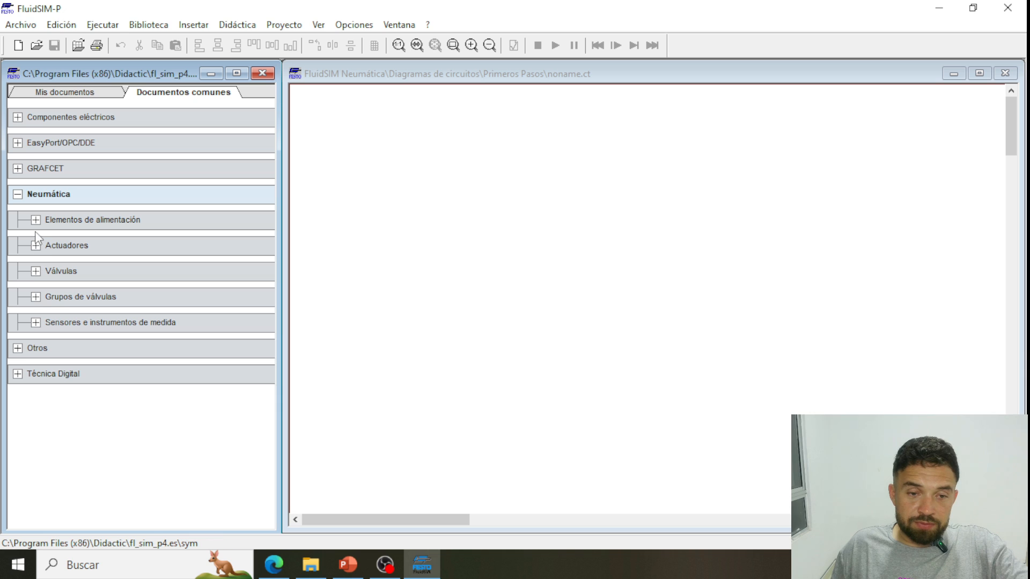
Place a compressed-air source and a service unit from the supply elements in the diagram and connect the source to the unit's inlet.
click(35, 220)
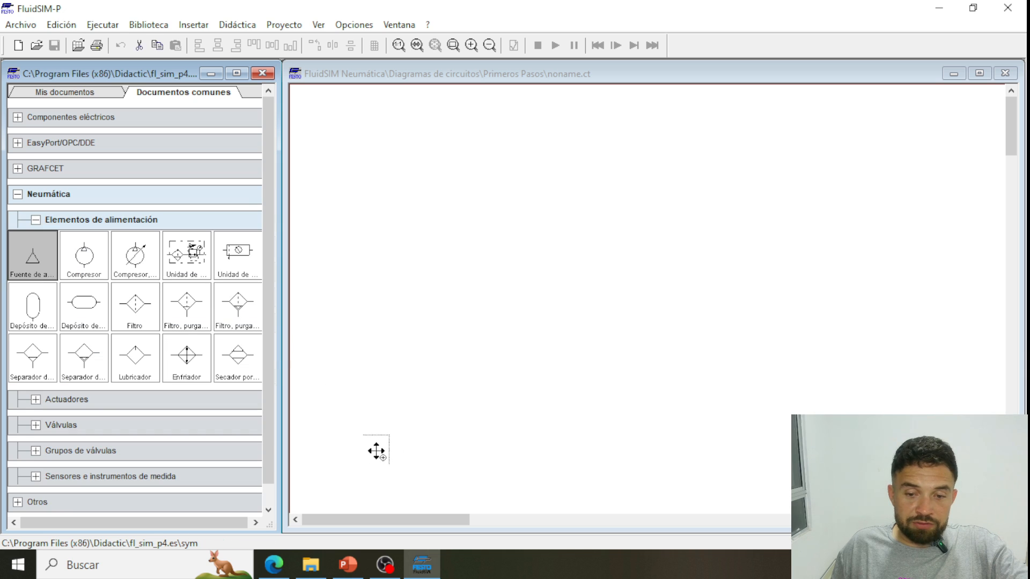
drag(356, 452, 328, 422)
drag(188, 256, 385, 385)
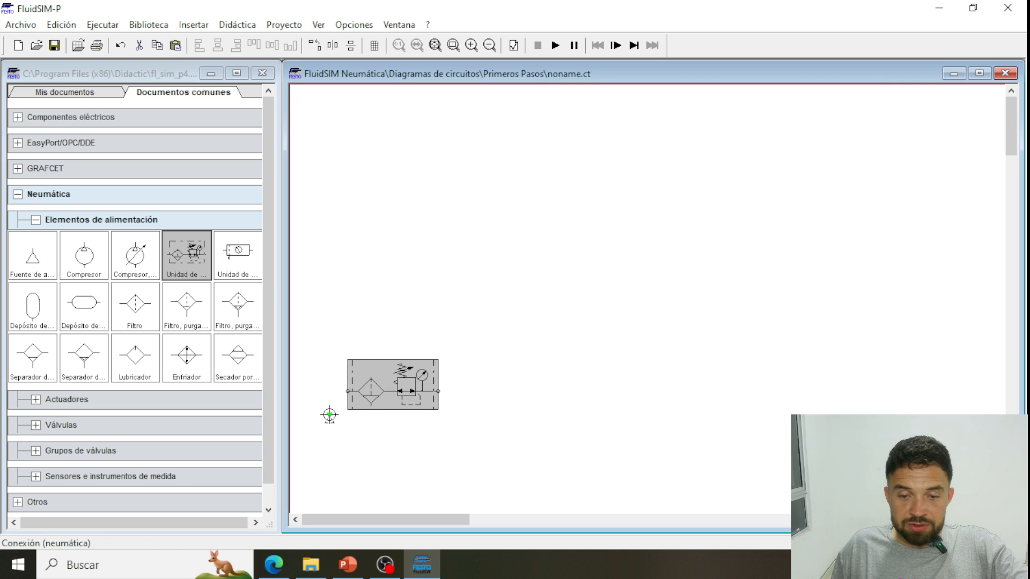
drag(328, 414, 347, 391)
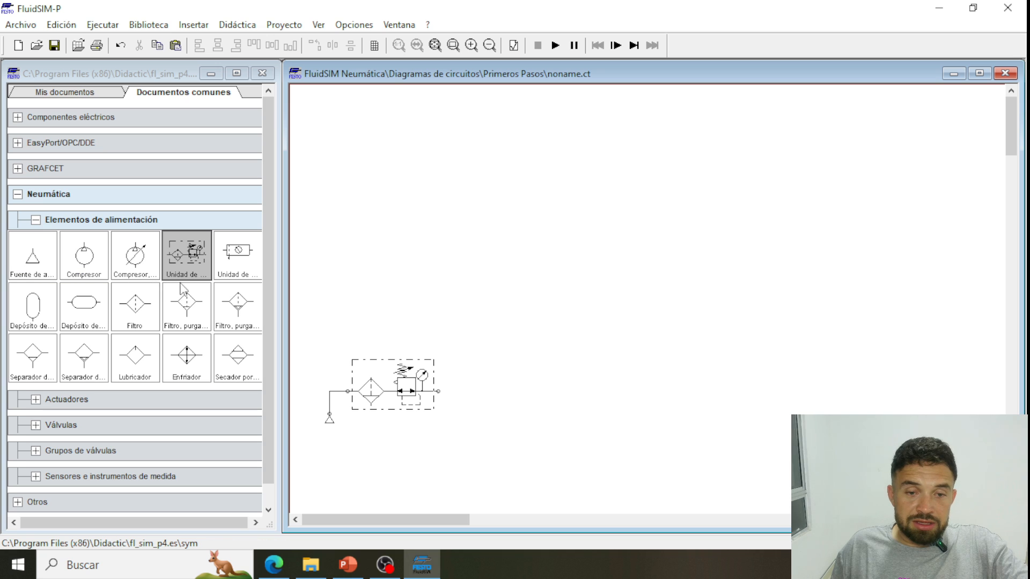
Place a configurable 3/n-way valve above and slightly beyond the service unit in the diagram.
click(36, 220)
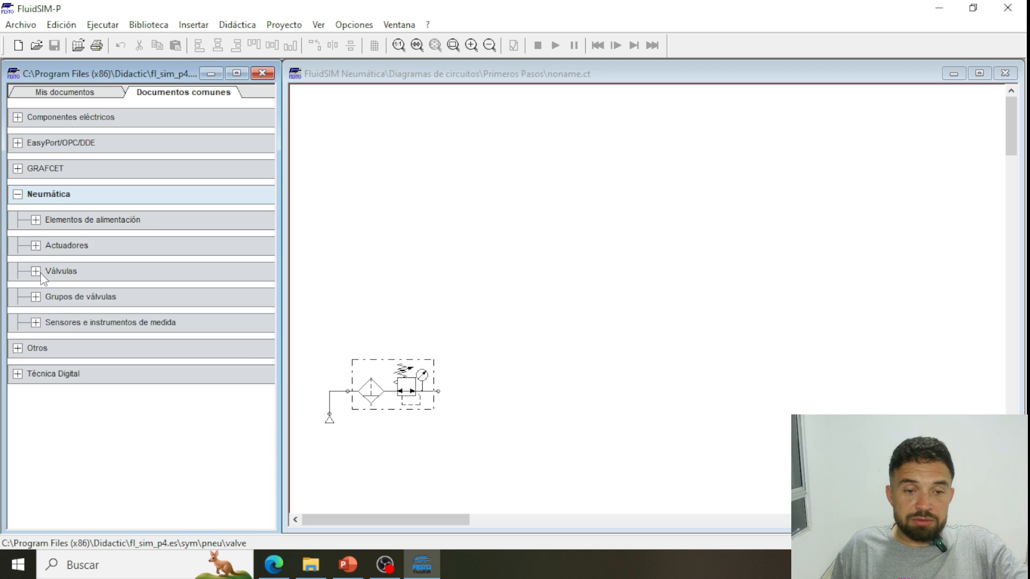
click(36, 272)
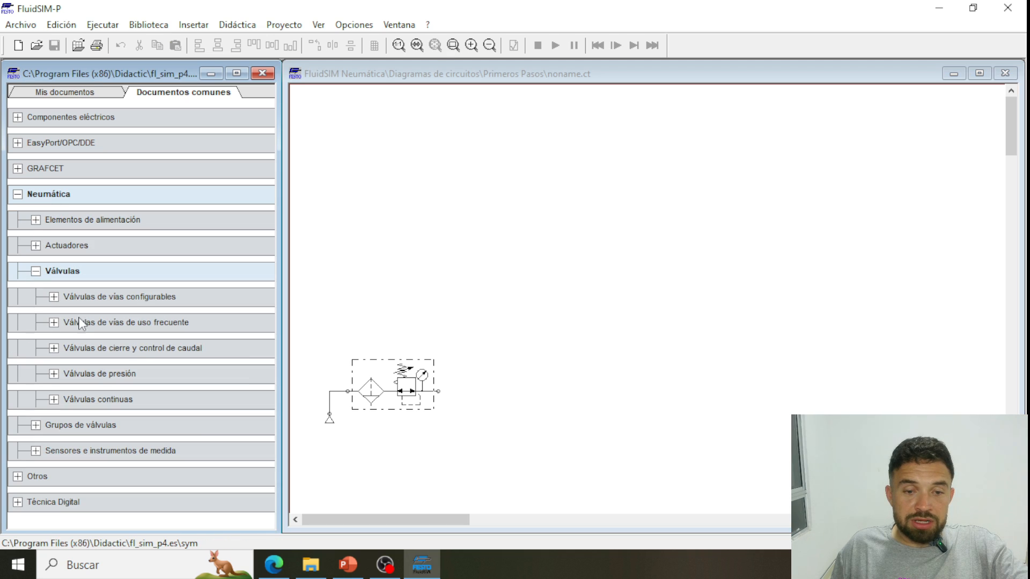
click(53, 296)
drag(83, 342, 472, 292)
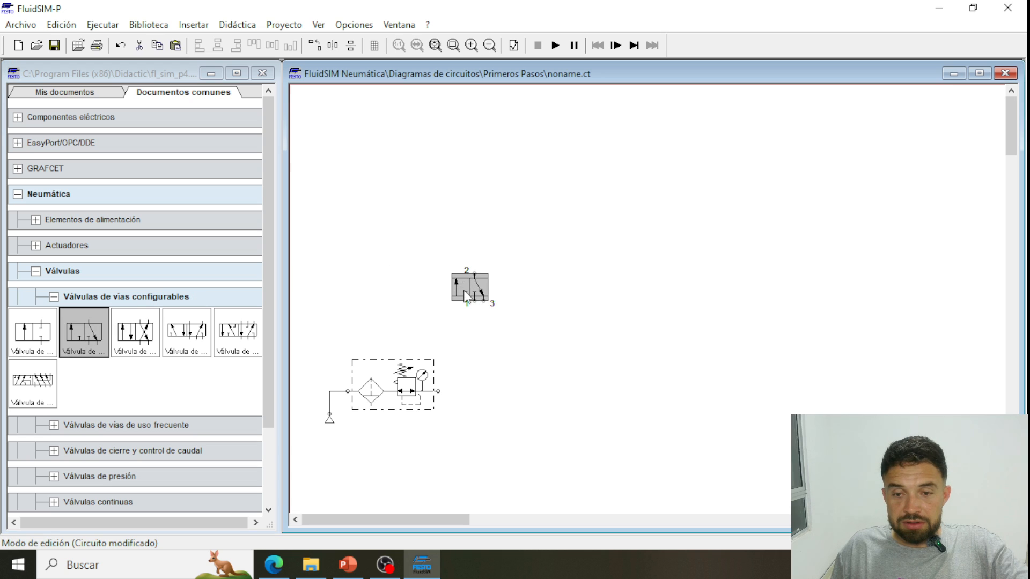
Give the 3/n-way valve a general manual actuation on its left side, with the spring return kept on the right.
double_click(463, 289)
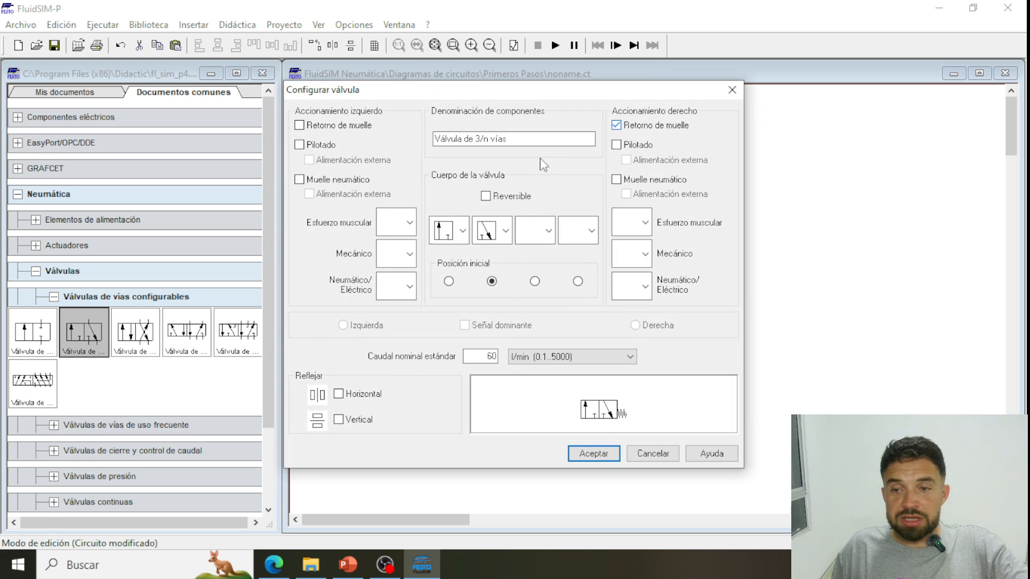
click(410, 222)
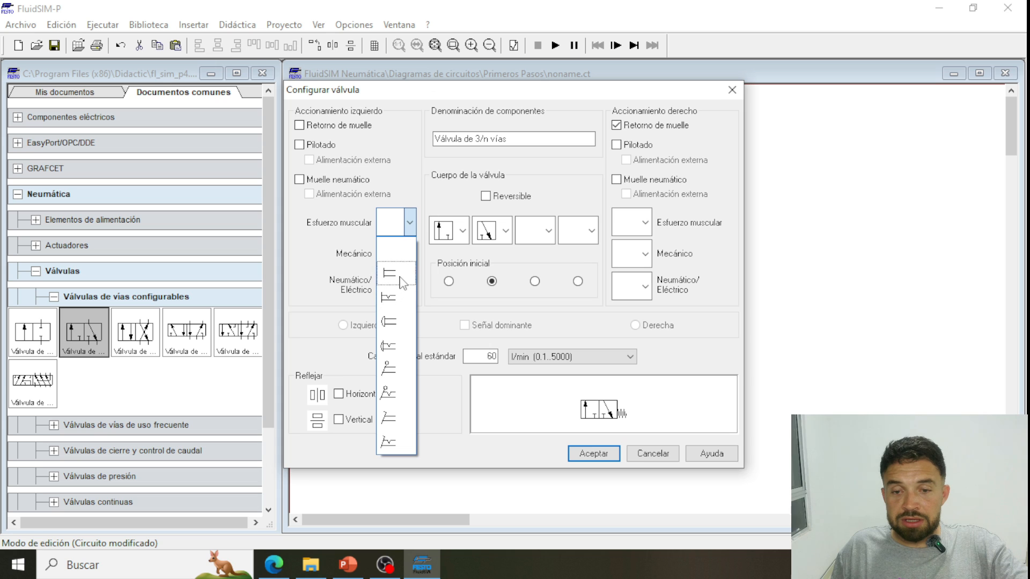
click(402, 278)
click(617, 455)
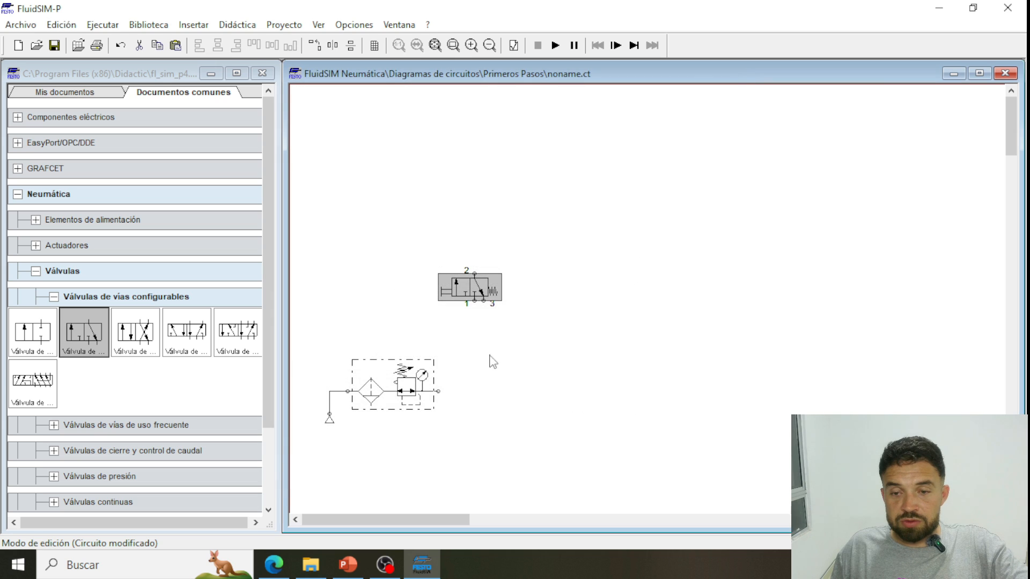
Fit a silencer to exhaust port 3 of the 3/n-way valve.
double_click(488, 301)
click(527, 319)
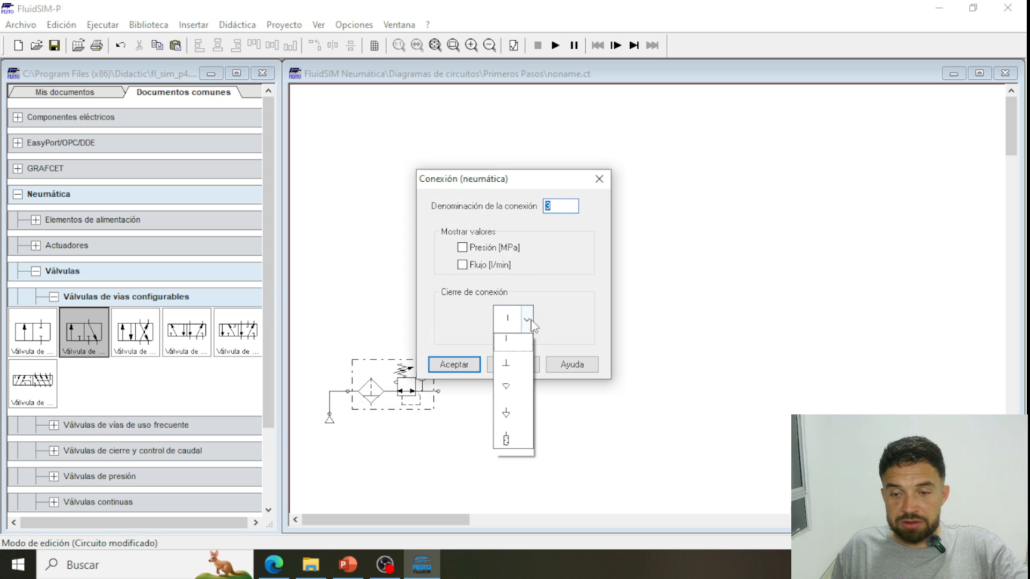
click(514, 441)
click(469, 369)
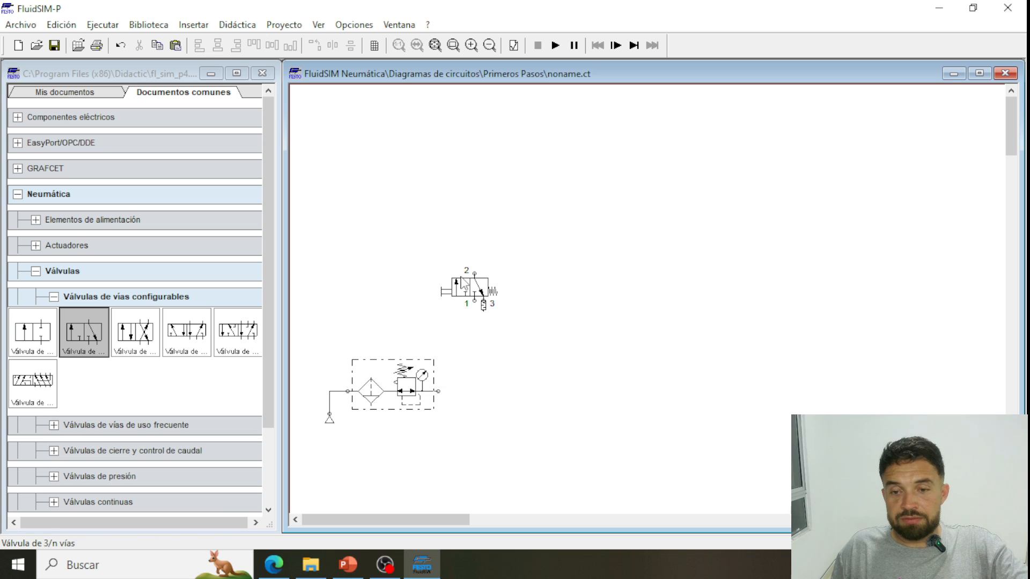
Duplicate the configured valve beside the original and connect the service unit's outlet to port 1 of both valves.
click(466, 288)
key(ctrl+c)
key(ctrl+v)
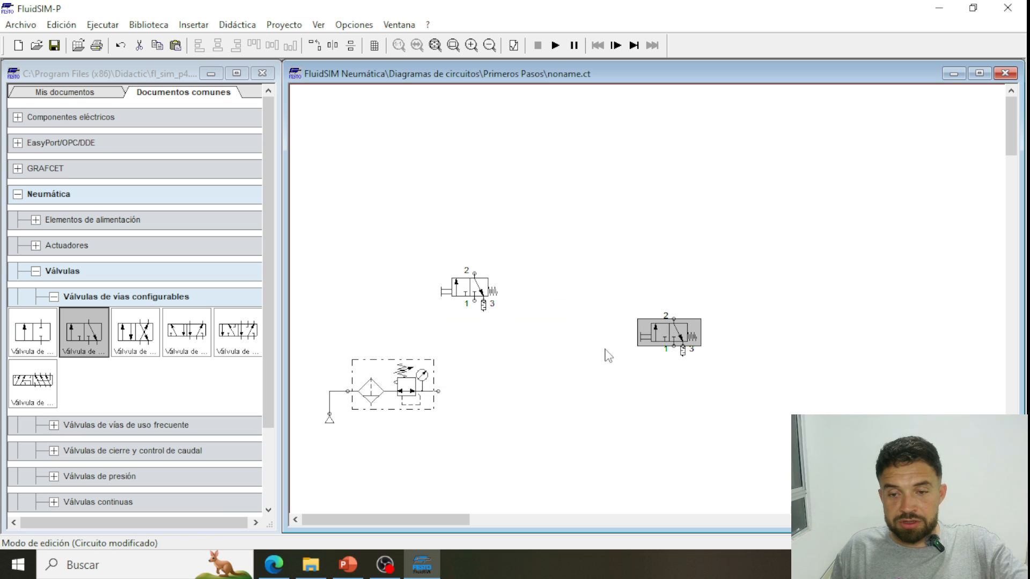
drag(648, 332, 536, 287)
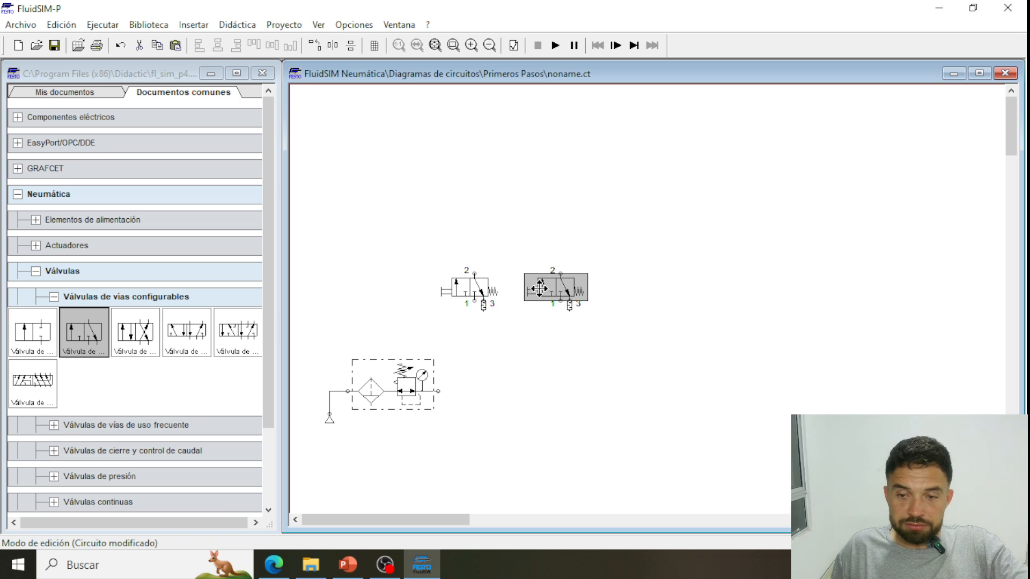
click(556, 379)
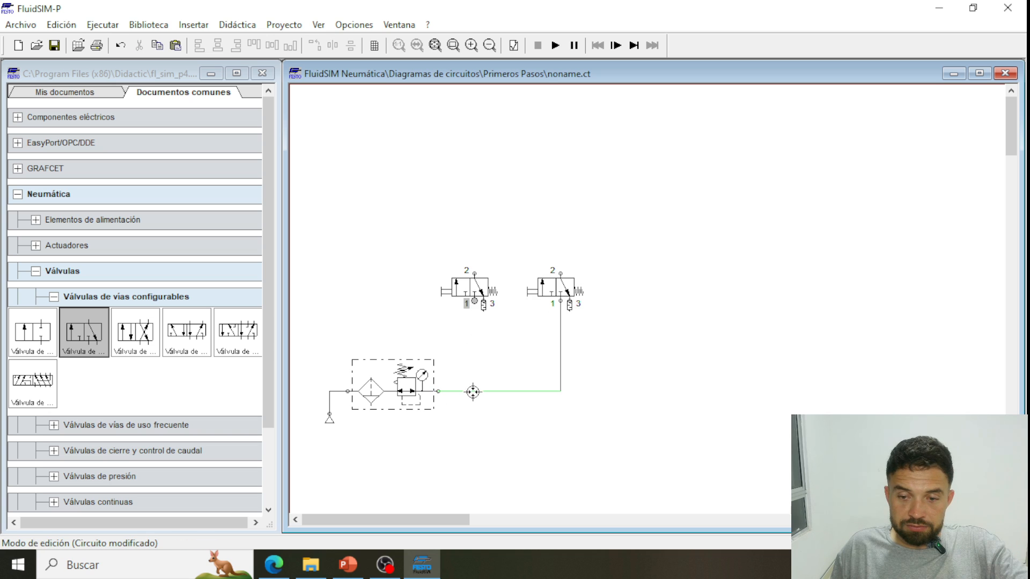
Add a double-acting cylinder centred above the two valves and connect its two ports to port 2 of each valve.
click(53, 296)
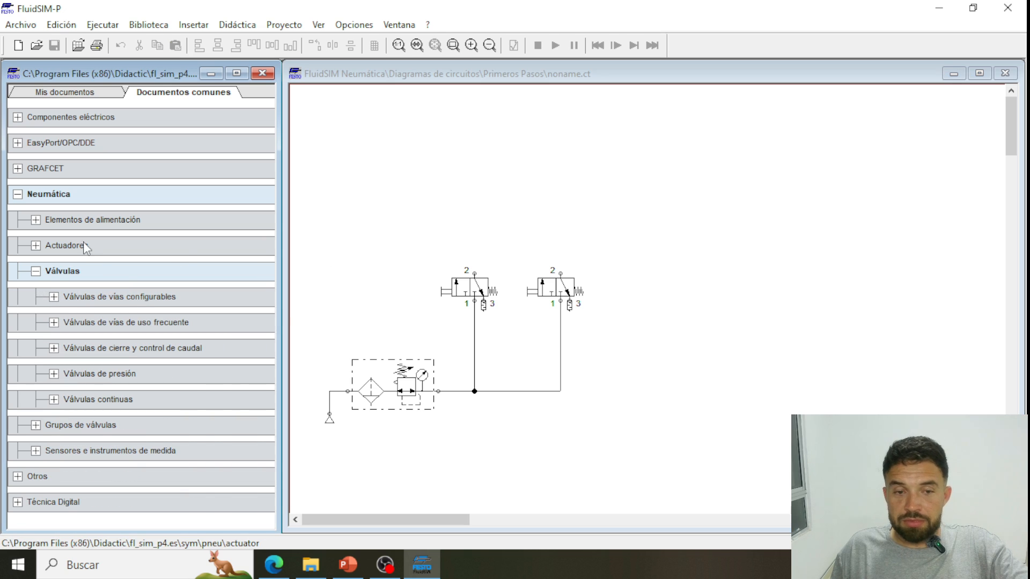
click(35, 245)
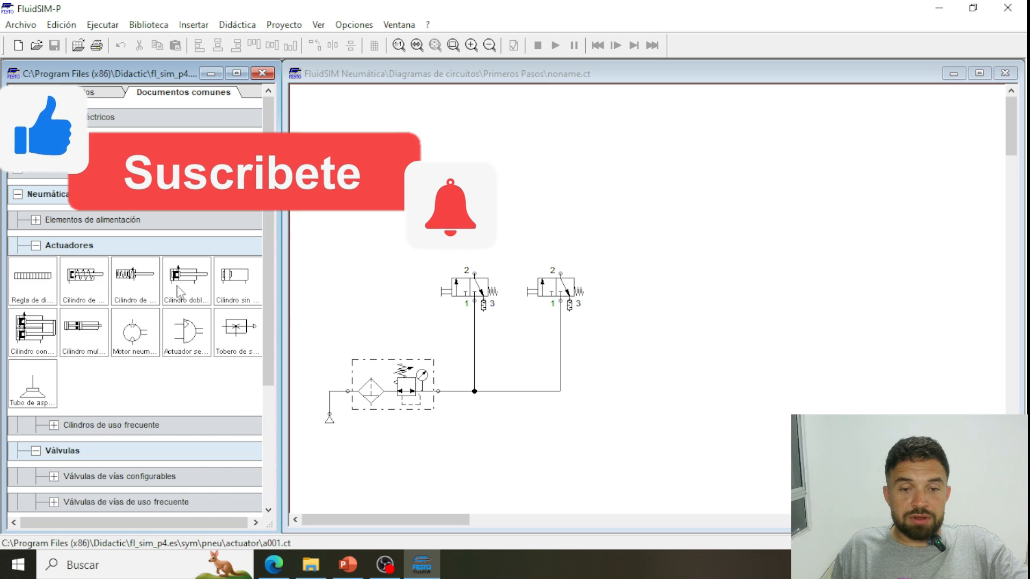
mouse_move(179, 293)
mouse_down()
mouse_move(285, 232)
mouse_move(524, 186)
mouse_move(474, 273)
mouse_up()
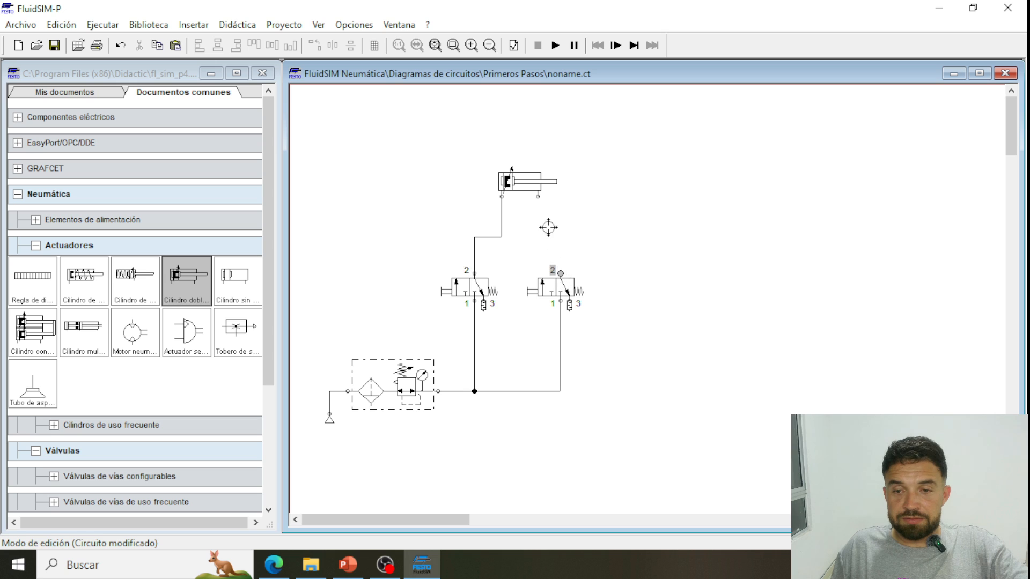
drag(539, 200, 561, 273)
drag(514, 185, 510, 185)
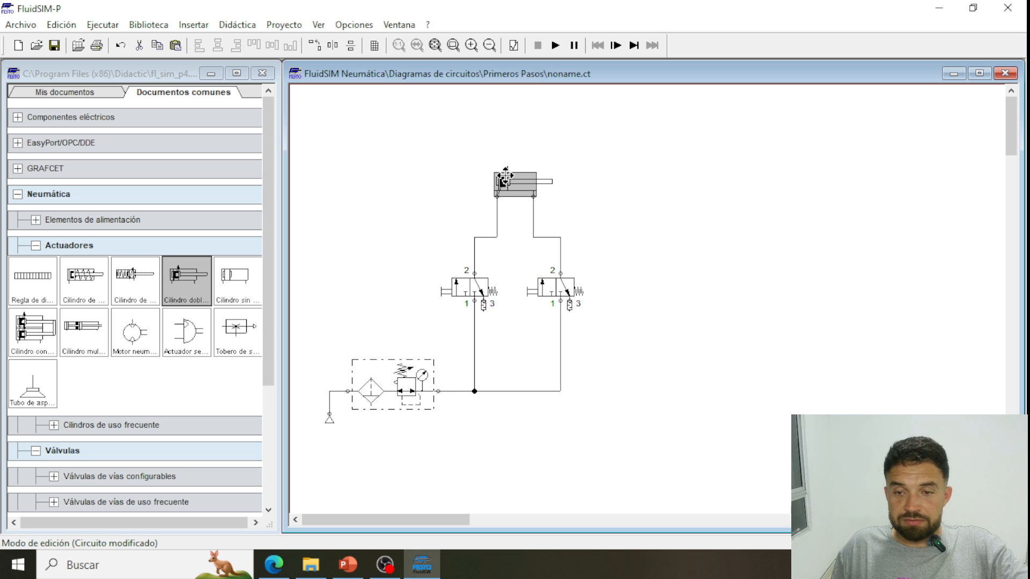
Define the cylinder's actuation labels: a1 from 0 to 0 mm and a2 starting at 100 mm.
double_click(509, 185)
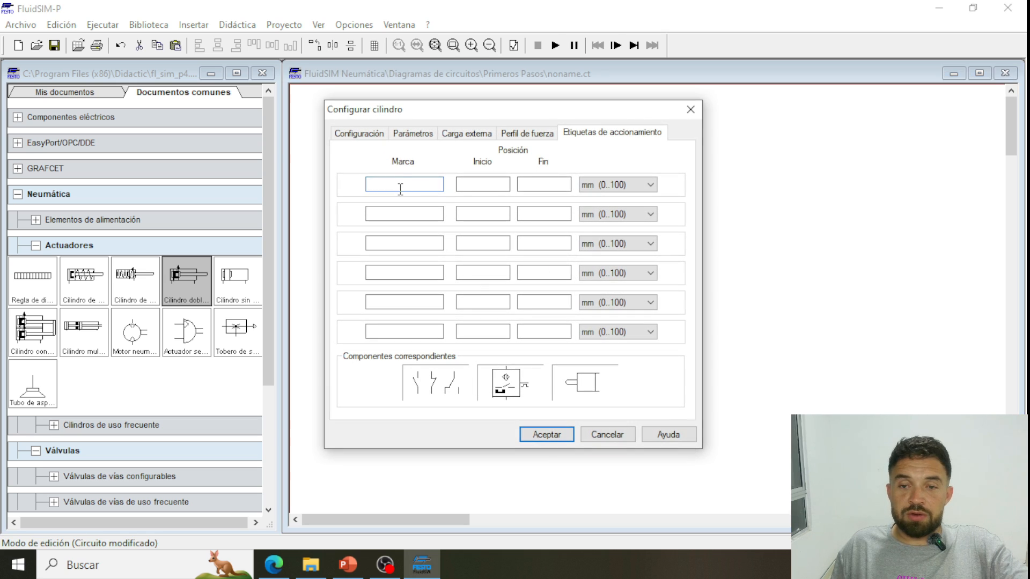
click(400, 185)
text(a1)
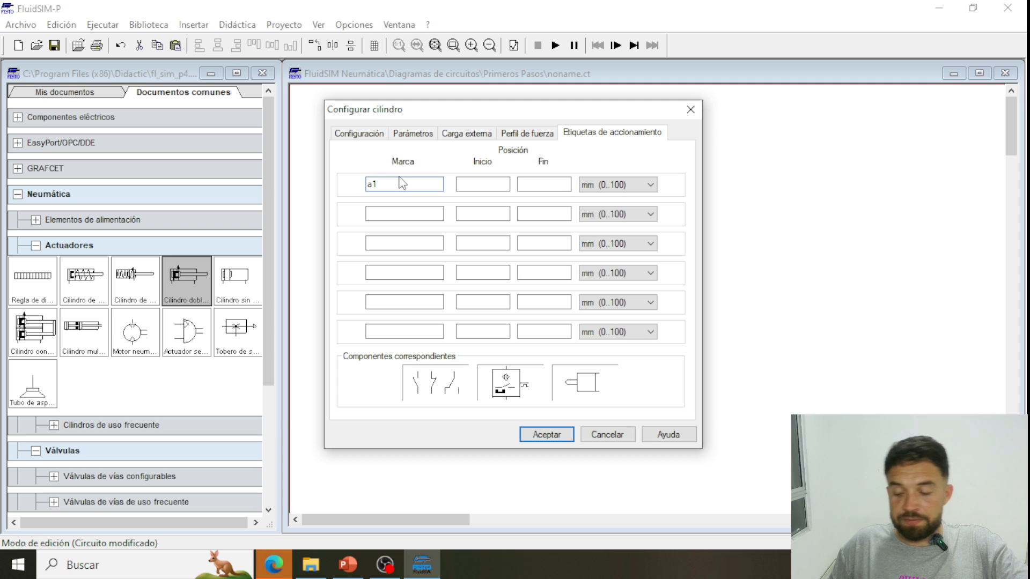
click(507, 183)
text(0)
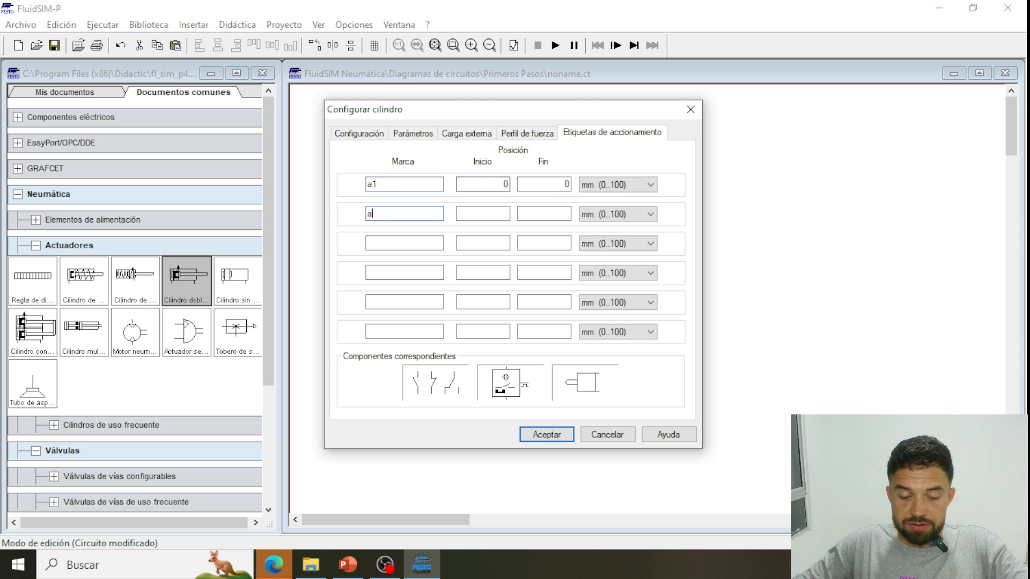
key(Tab)
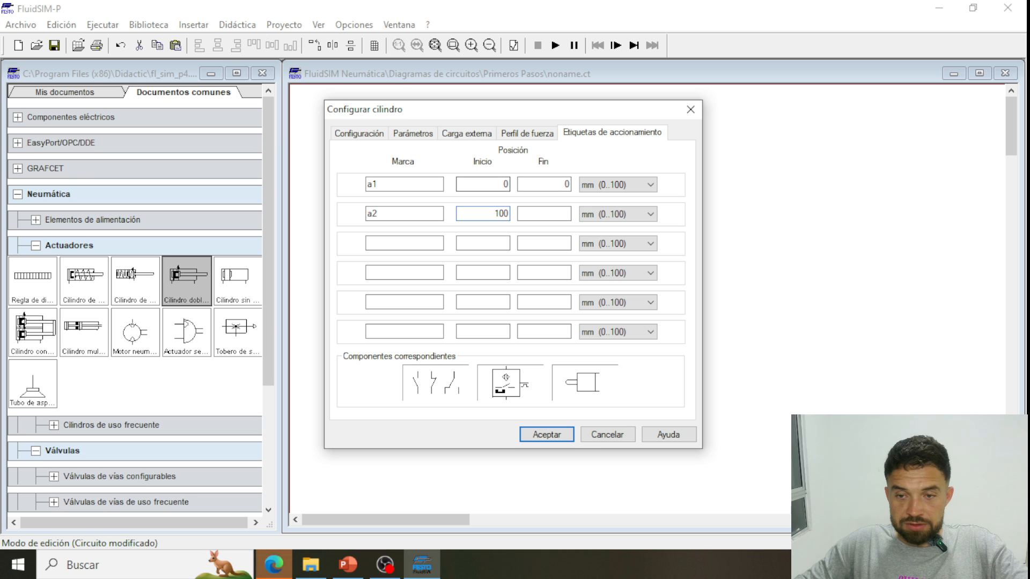
click(558, 435)
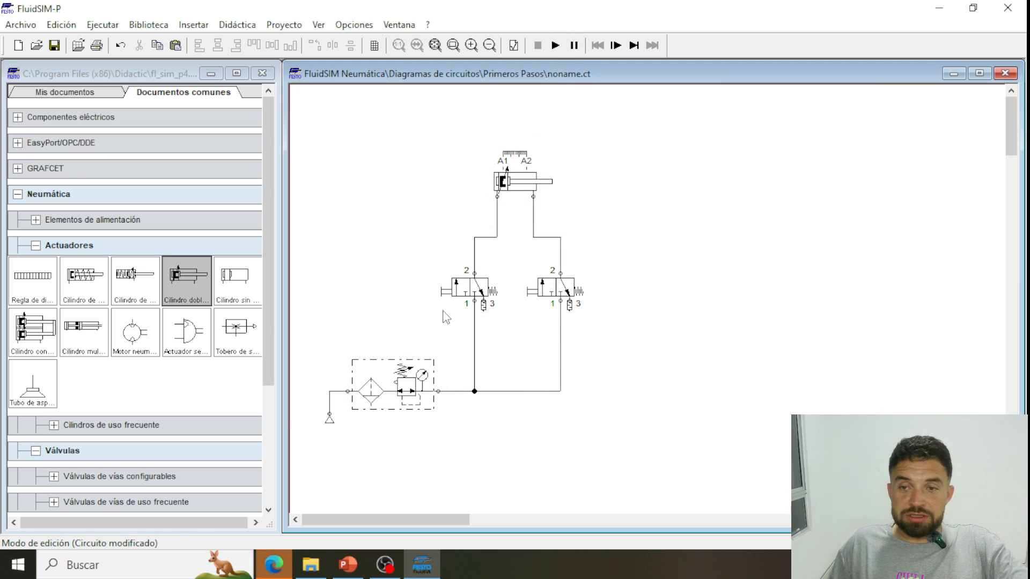
Switch to the Edge browser, close the Glasp release notes page and show the HS Automatizacion YouTube channel.
click(278, 569)
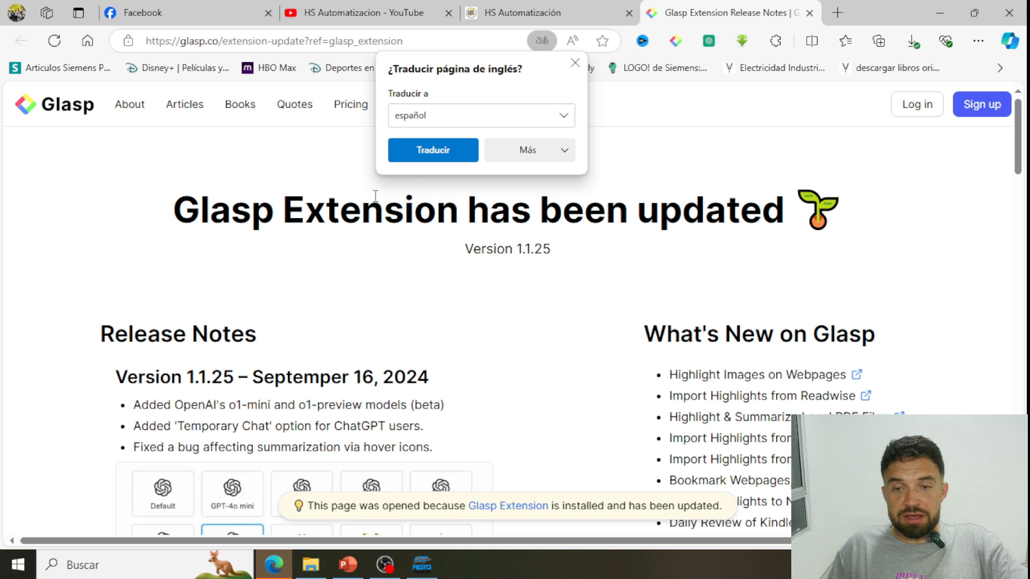
click(569, 8)
click(810, 12)
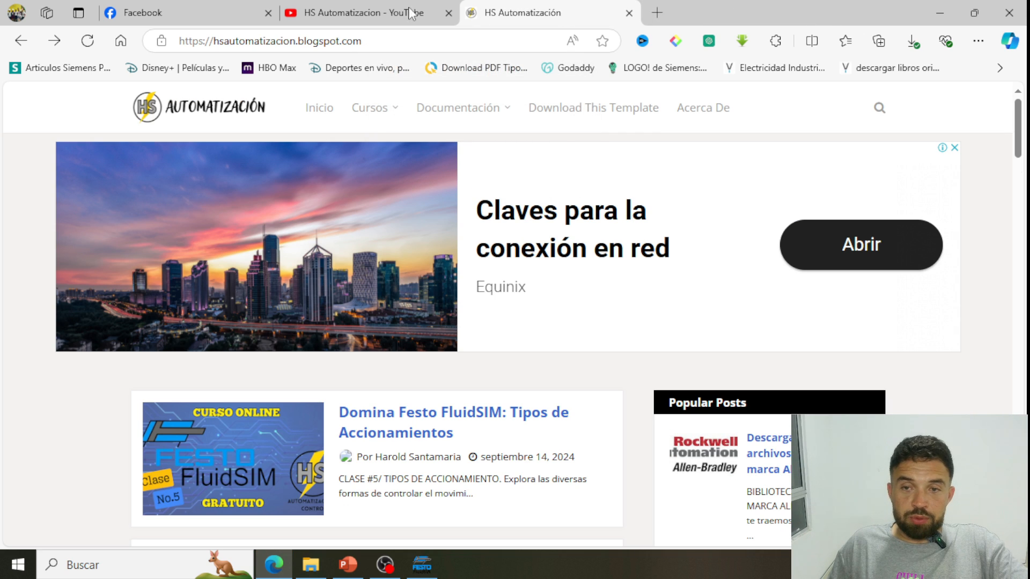
click(346, 11)
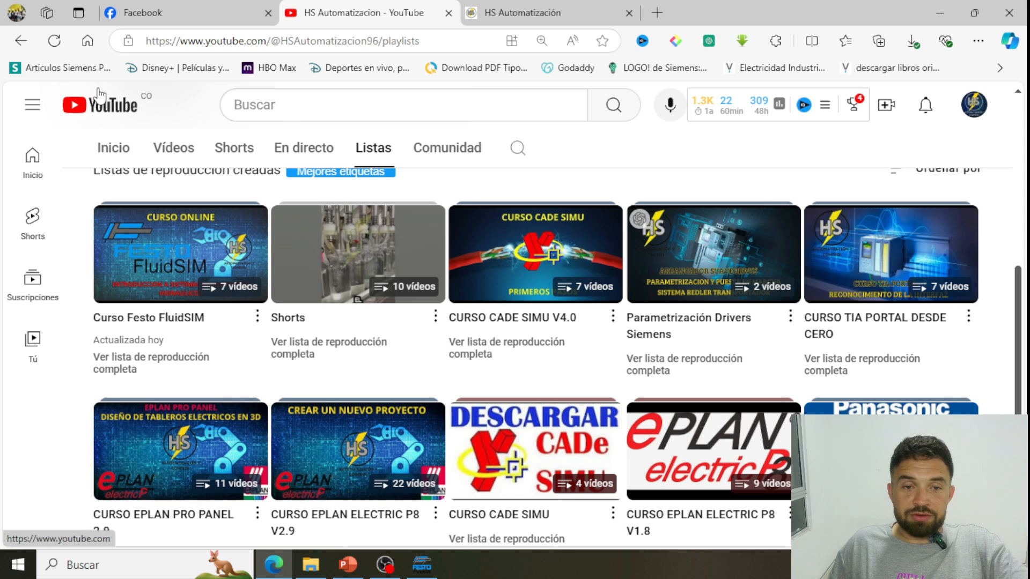
click(977, 107)
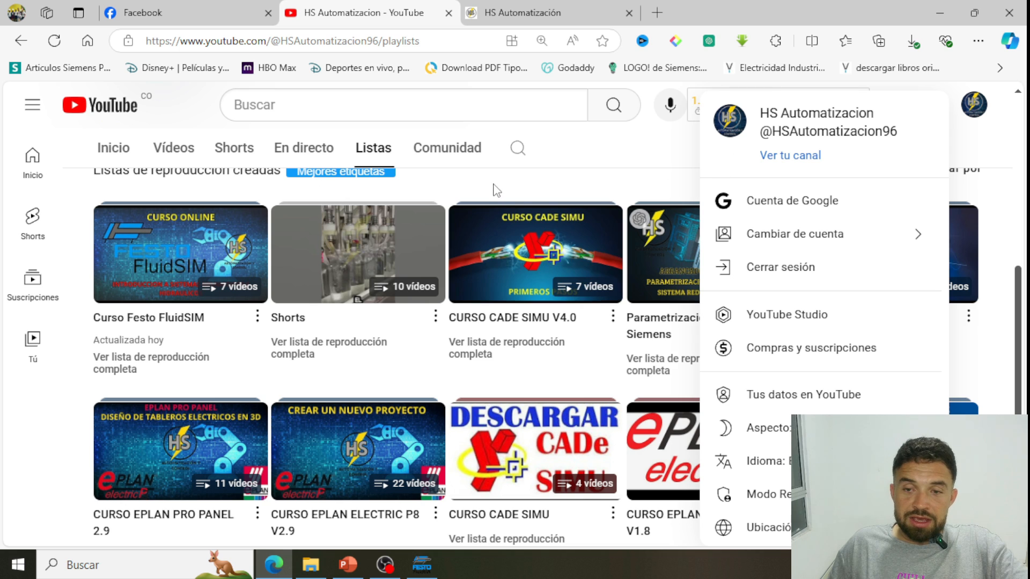
click(496, 190)
Look through the channel's header and its created playlists of FluidSIM, CADe SIMU, TIA Portal and EPLAN courses.
scroll(318, 300, up, 4)
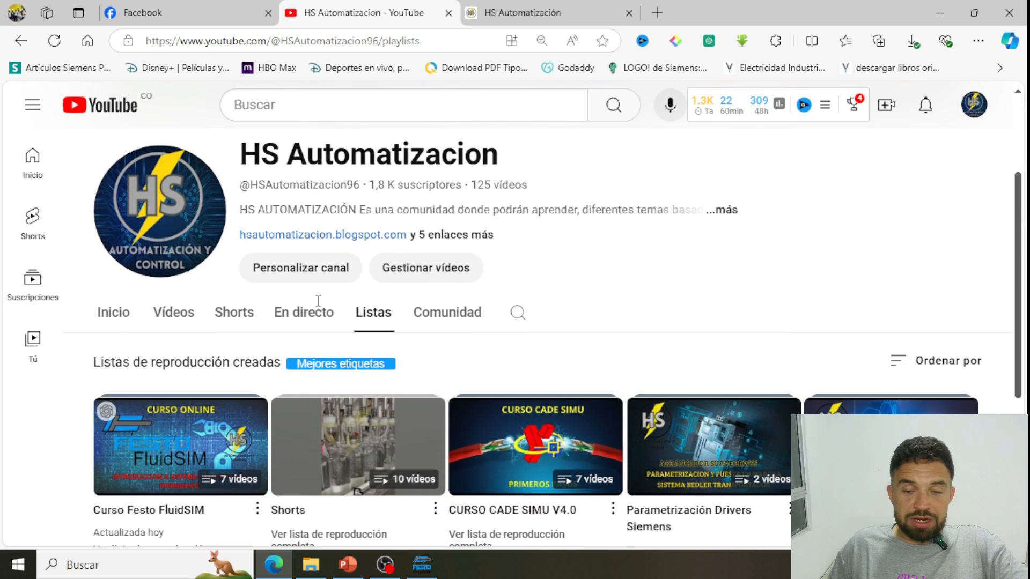
scroll(320, 312, down, 3)
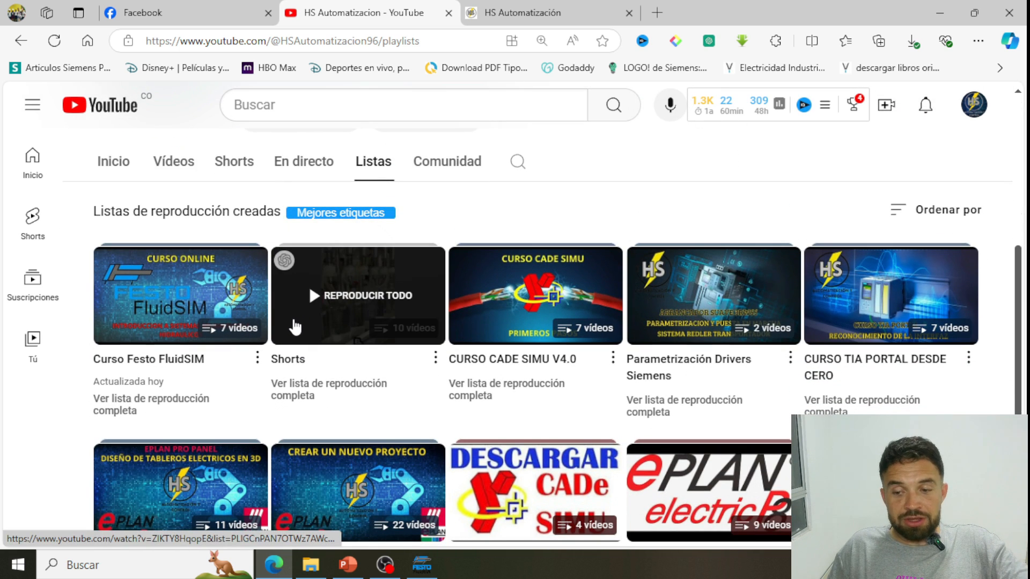
scroll(295, 325, up, 4)
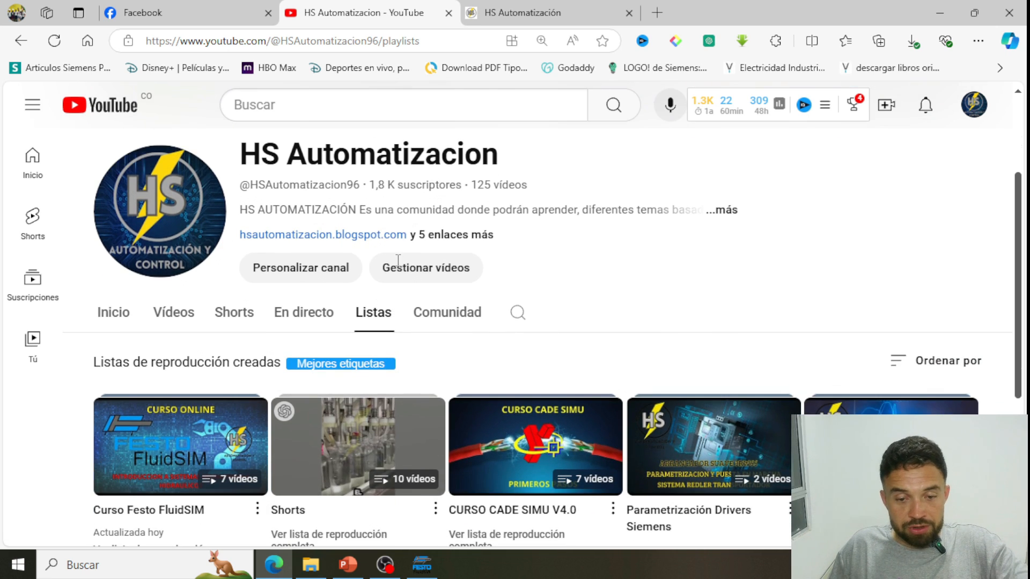
scroll(400, 282, down, 3)
scroll(399, 282, down, 2)
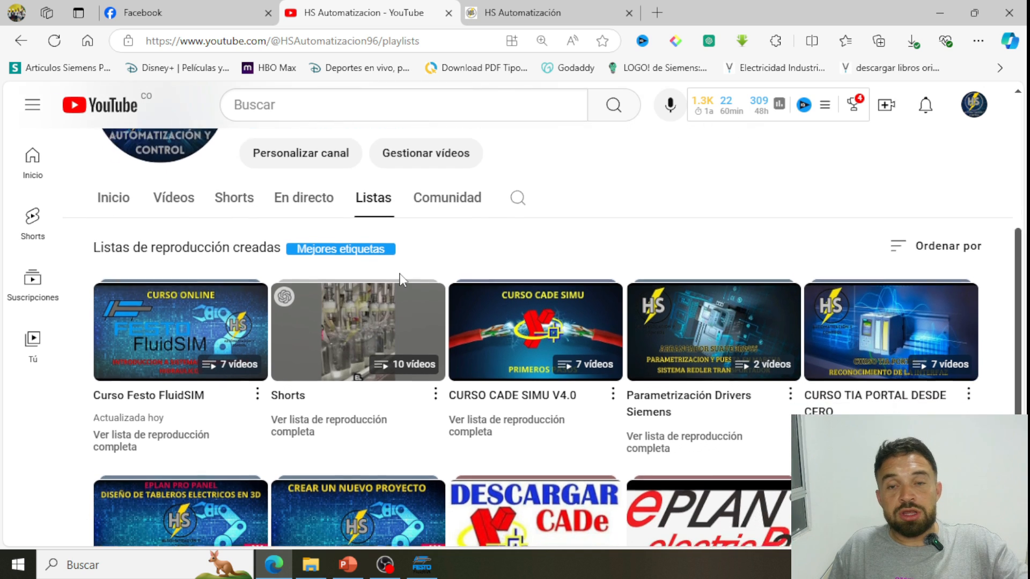
scroll(401, 281, down, 2)
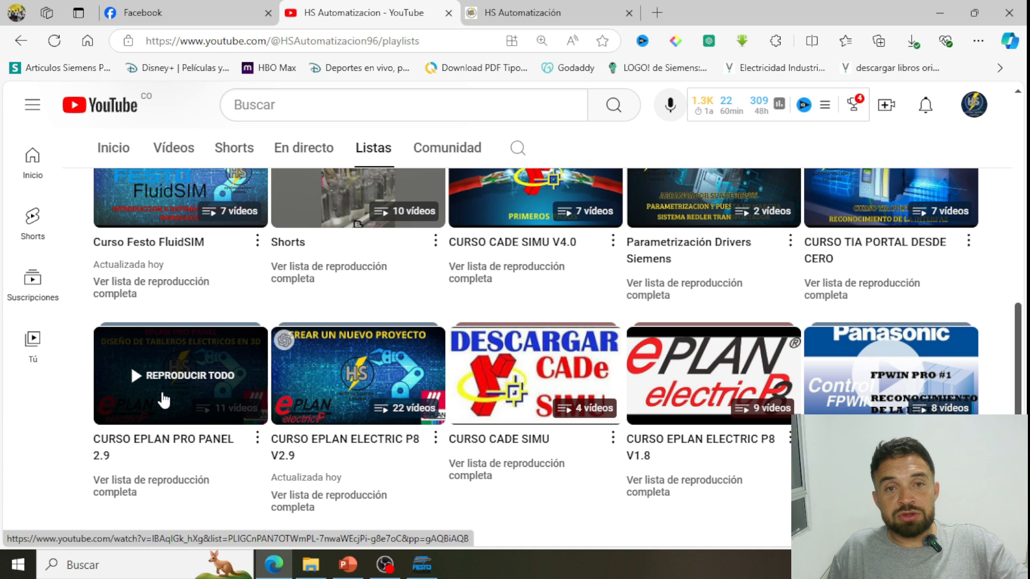
scroll(483, 386, up, 3)
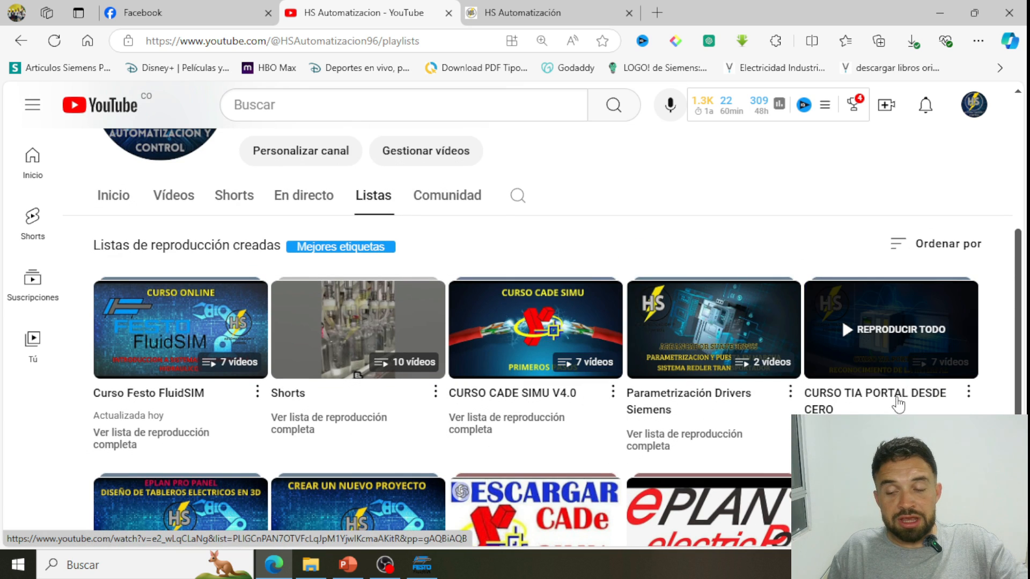
scroll(899, 405, down, 1)
scroll(898, 405, down, 1)
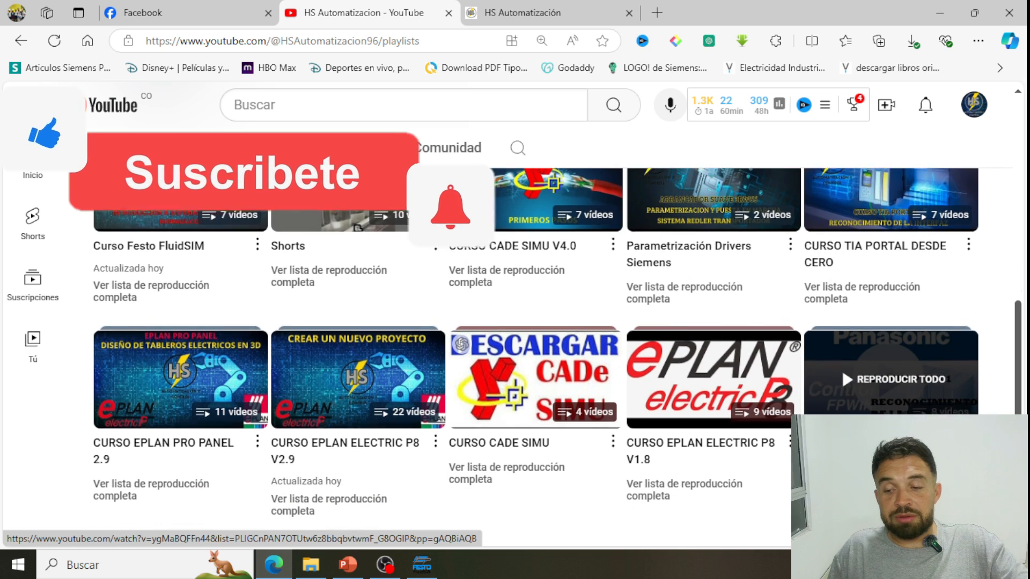
scroll(453, 494, up, 6)
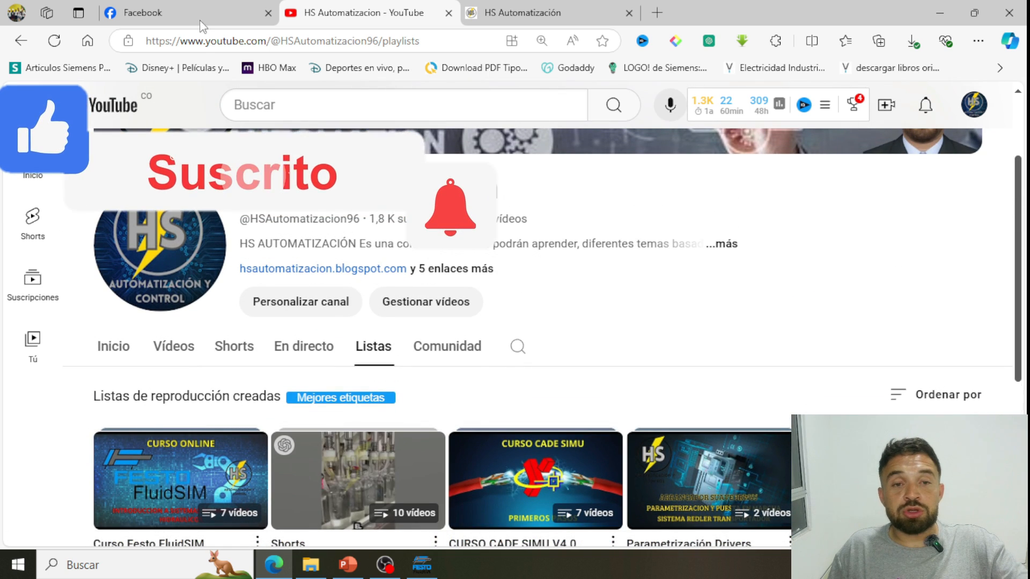
Look through the HS Automatización Facebook page, including its cover, contact details and publications.
click(200, 7)
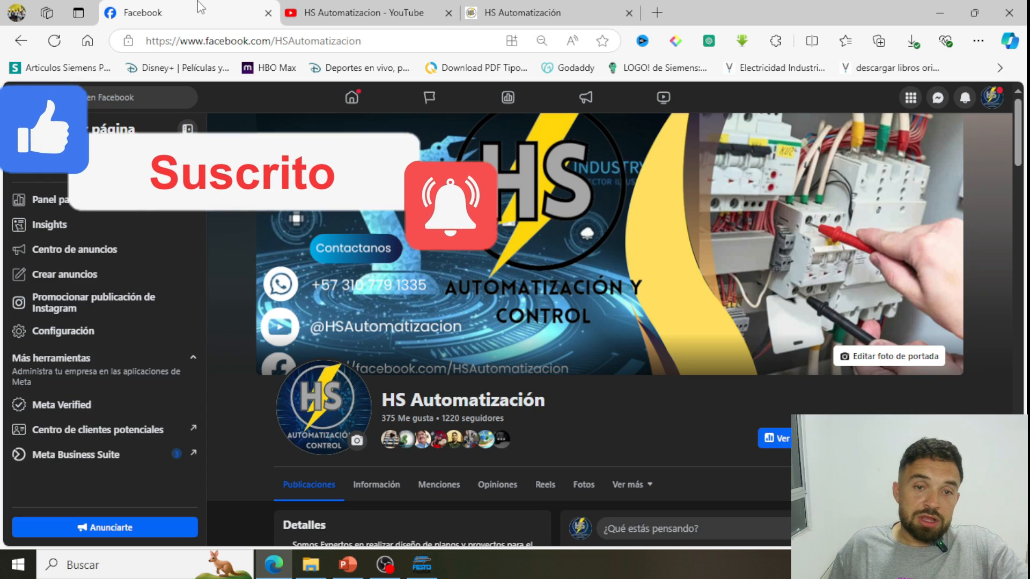
scroll(435, 429, down, 2)
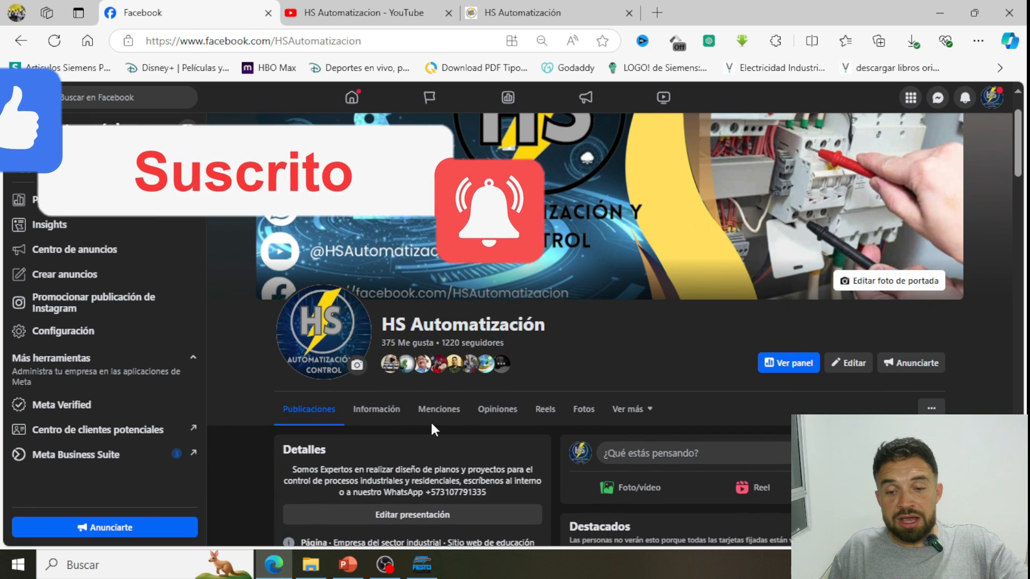
scroll(466, 349, up, 2)
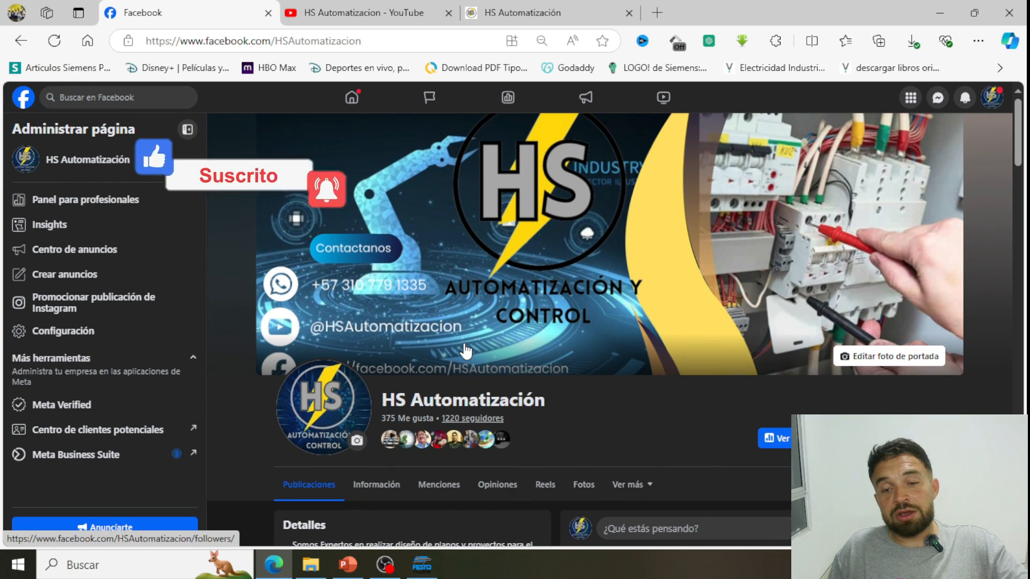
scroll(463, 343, down, 9)
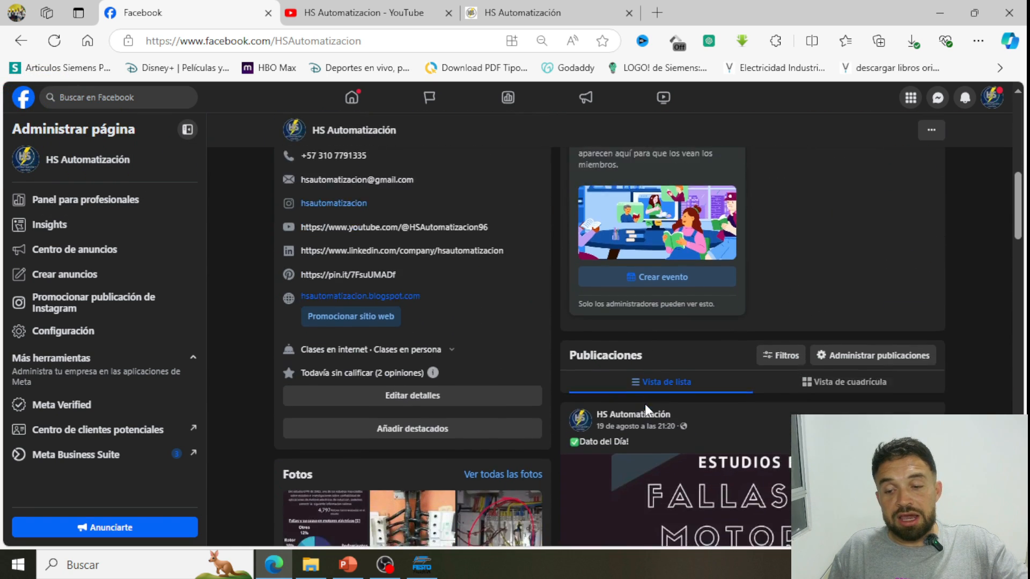
scroll(724, 452, up, 12)
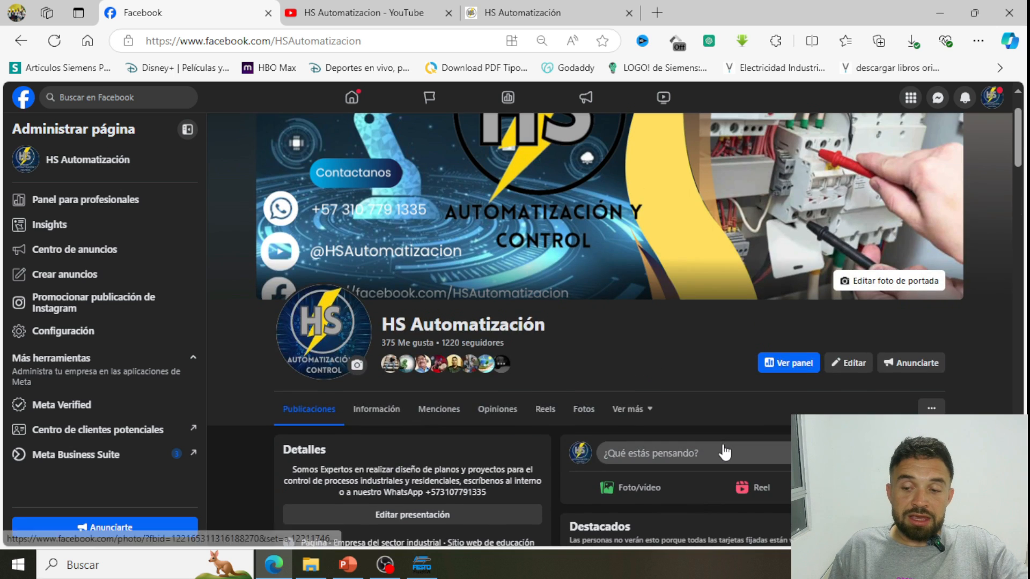
scroll(595, 408, up, 2)
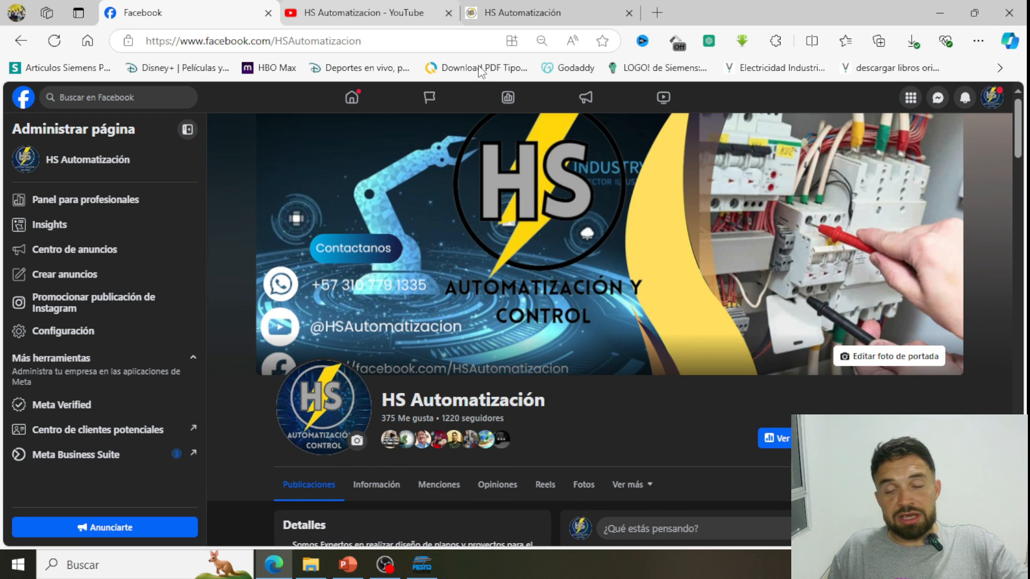
Show the hsautomatizacion.blogspot.com site and examine the entries under Documentación and Cursos.
click(507, 7)
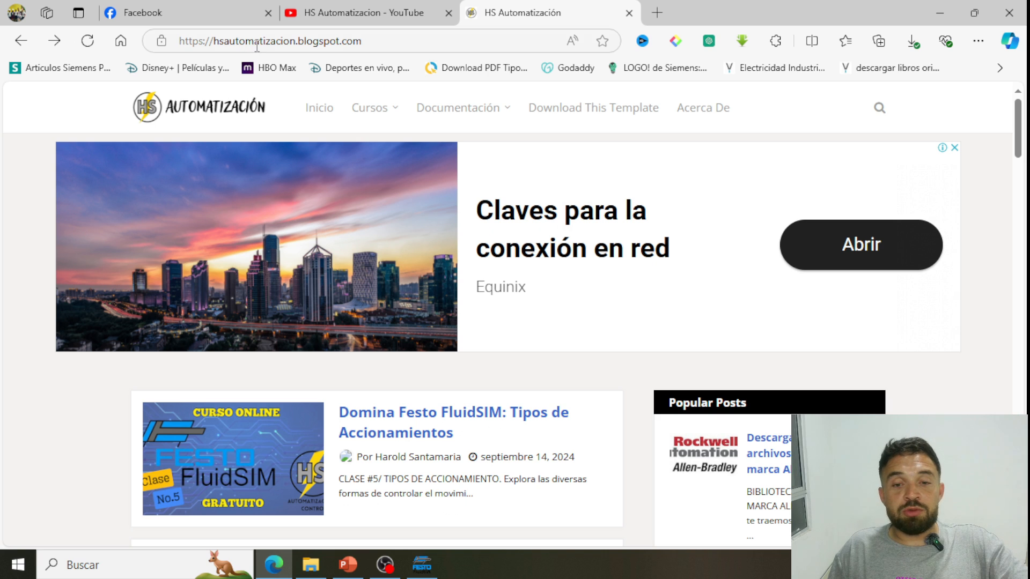
mouse_move(476, 114)
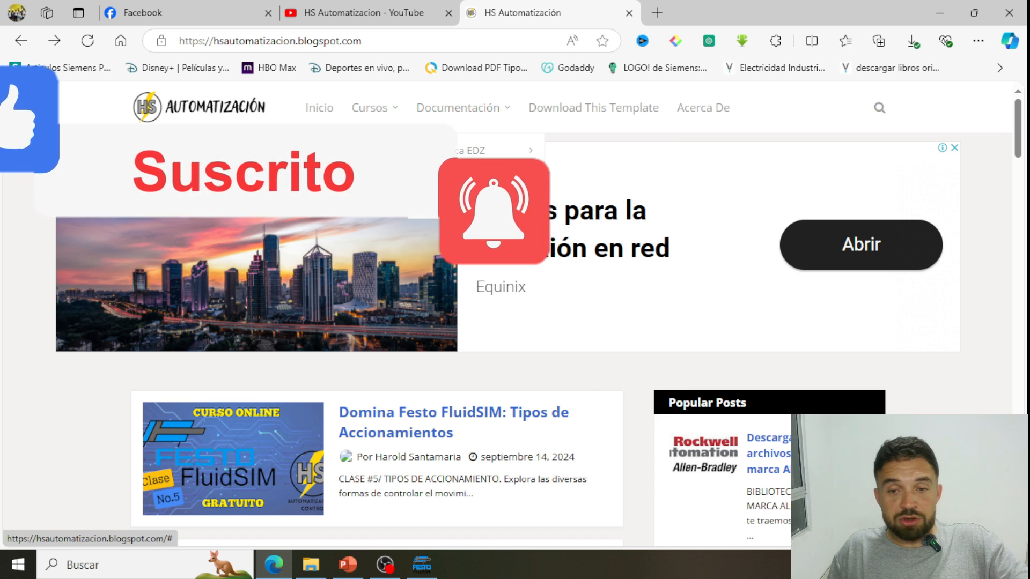
mouse_move(483, 176)
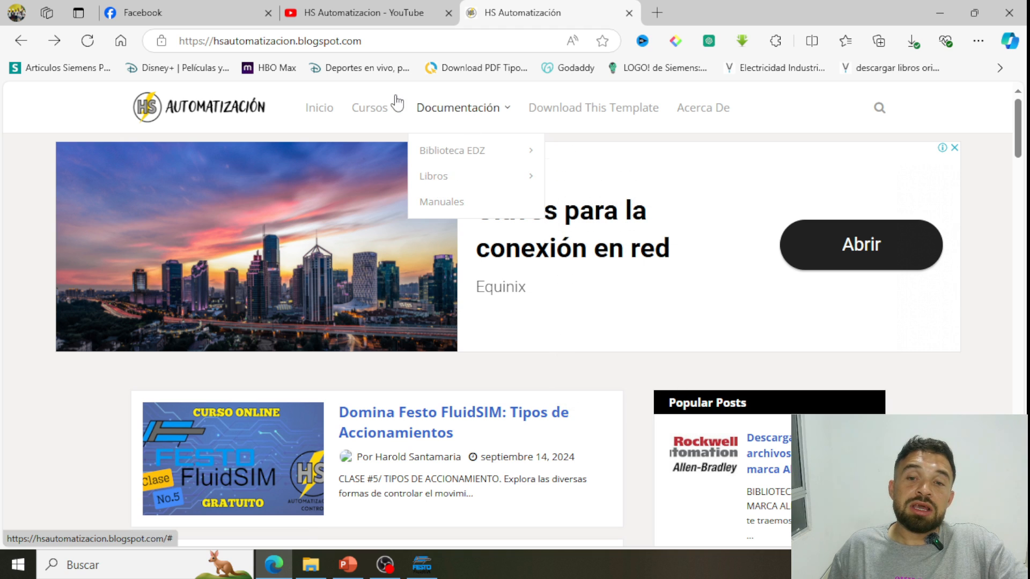
mouse_move(357, 108)
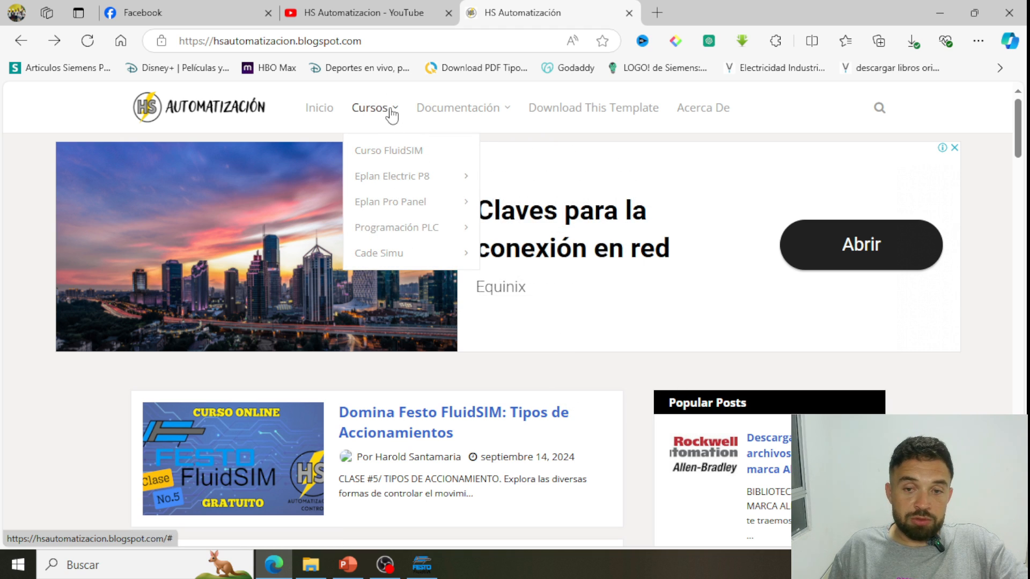
Switch back to FluidSIM and briefly run and stop the circuit simulation.
click(421, 564)
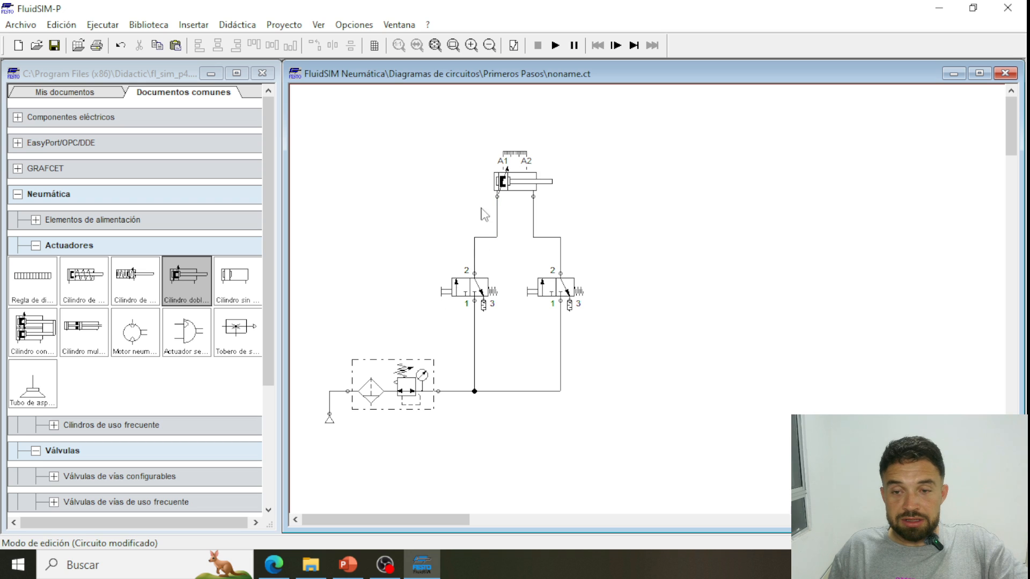
click(555, 45)
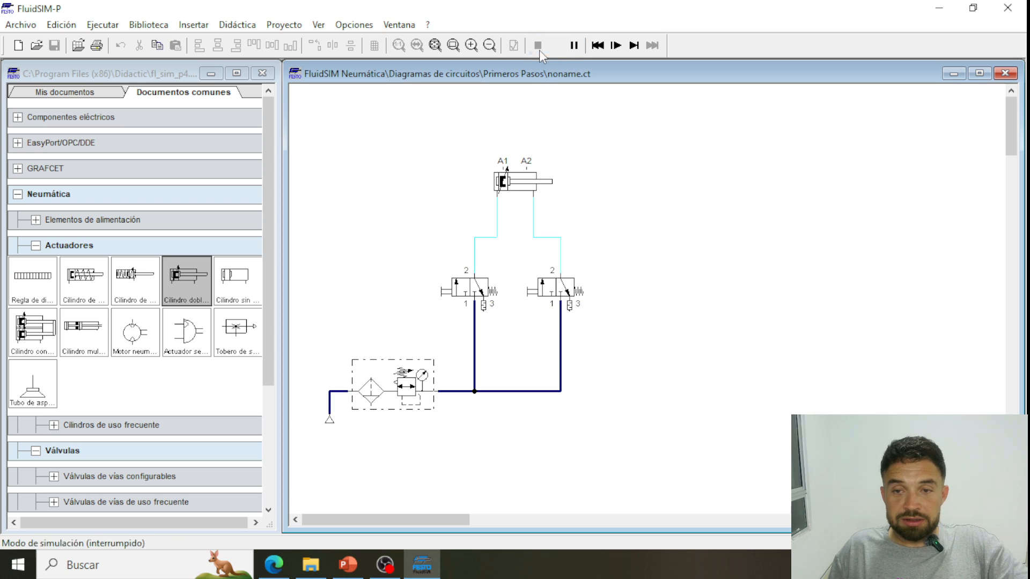
click(537, 45)
Add a state diagram from the Otros library group, reduce its height and place it beside the double-acting cylinder.
scroll(75, 463, down, 3)
click(24, 482)
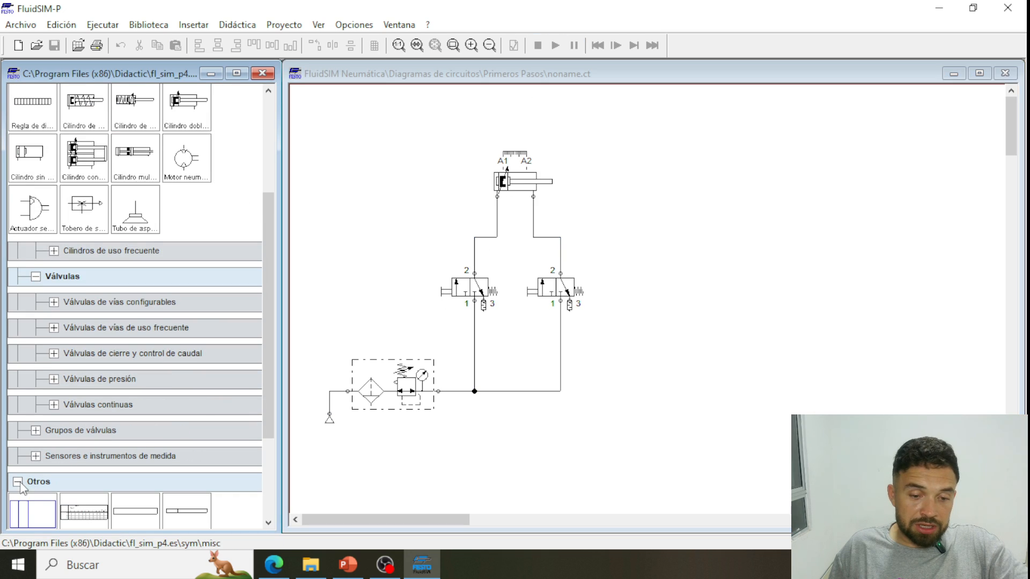
scroll(47, 490, down, 3)
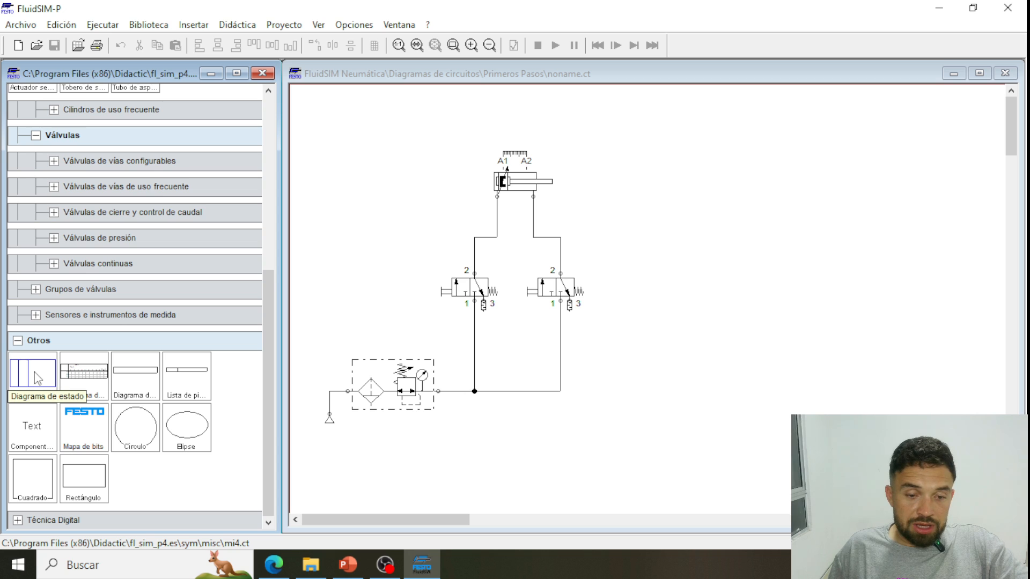
drag(34, 381, 763, 262)
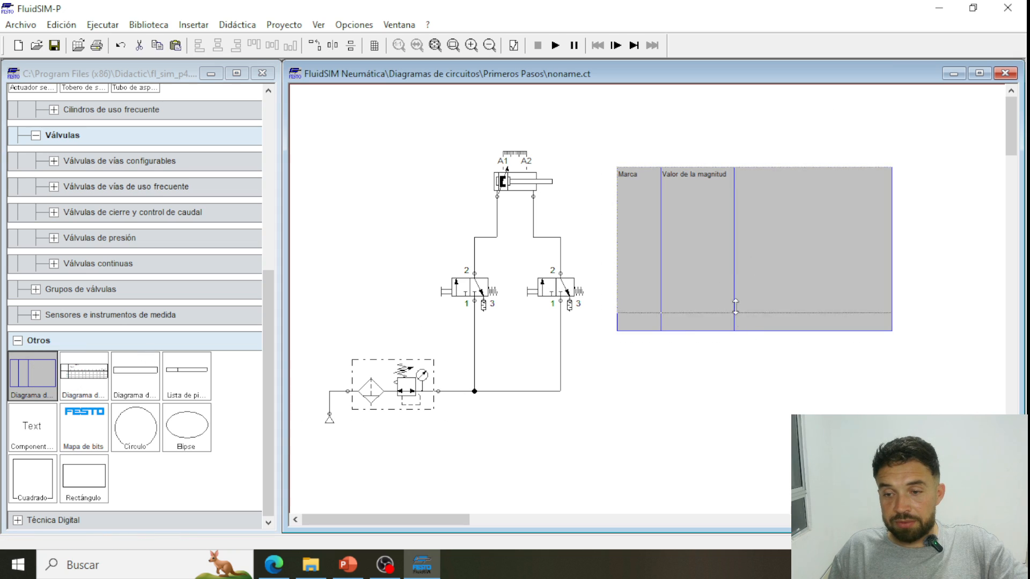
drag(746, 329, 677, 199)
Assign the double-acting cylinder to the state diagram, plotting its displacement in mm as a red curve.
drag(501, 195, 601, 185)
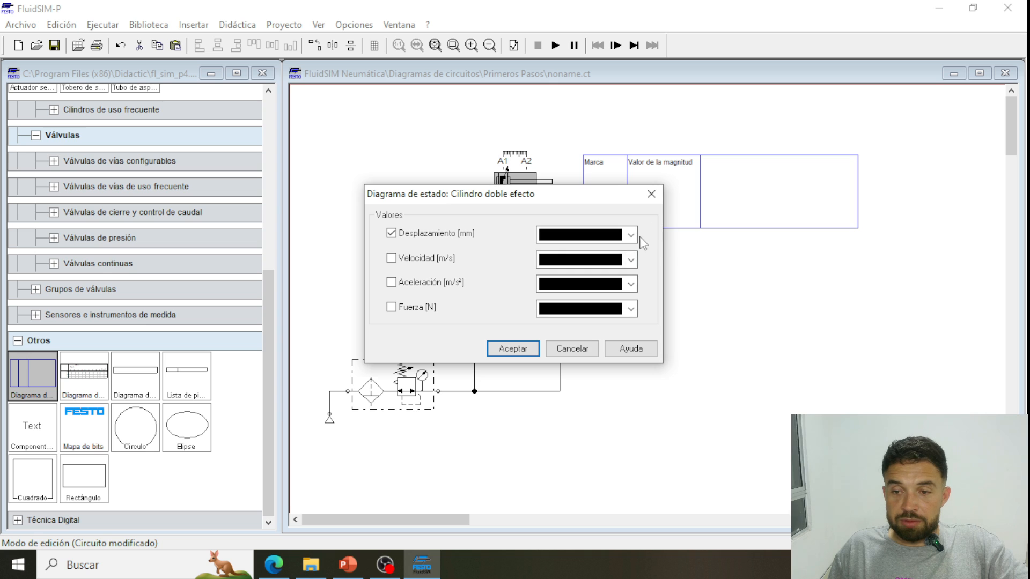
click(630, 235)
click(565, 334)
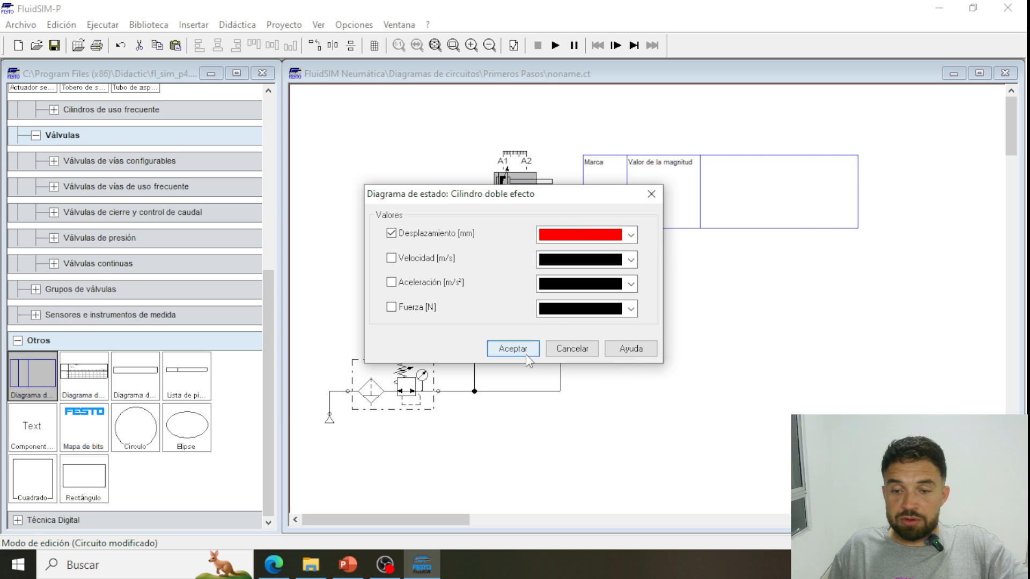
click(513, 349)
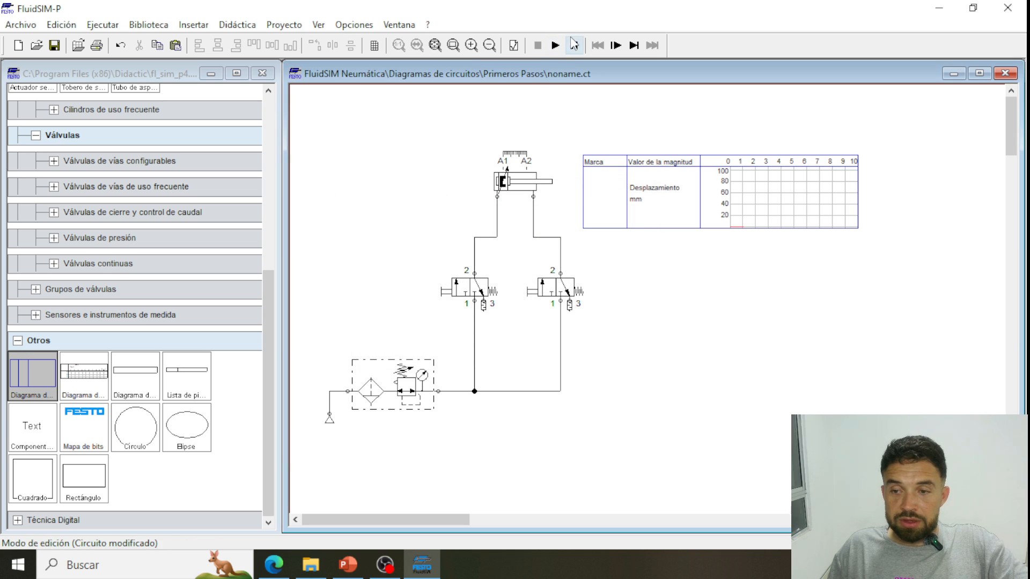
Simulate the circuit, actuating the two 3/n-way valves alternately to extend and retract the cylinder several times, and stop the simulation.
click(555, 45)
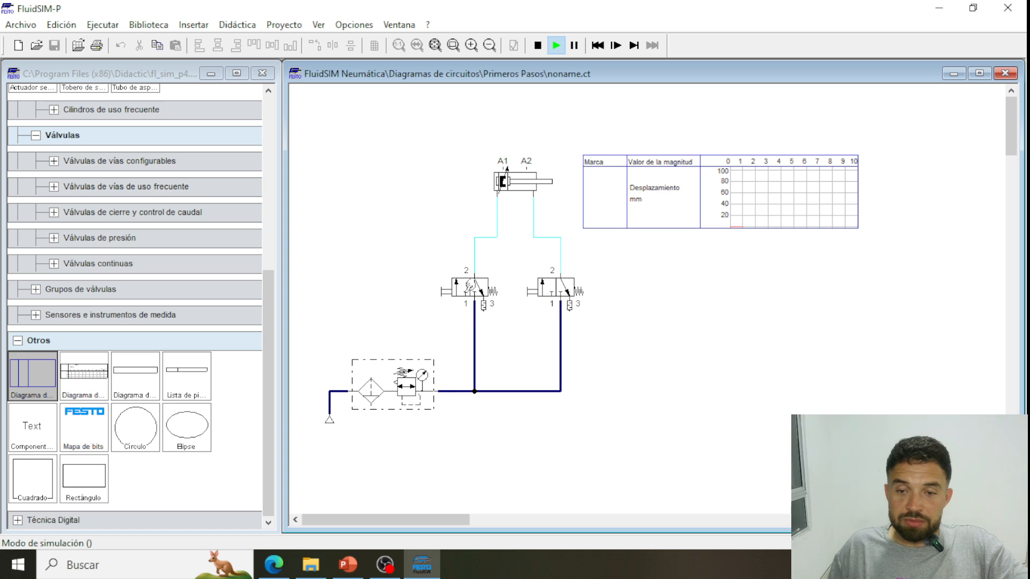
click(470, 286)
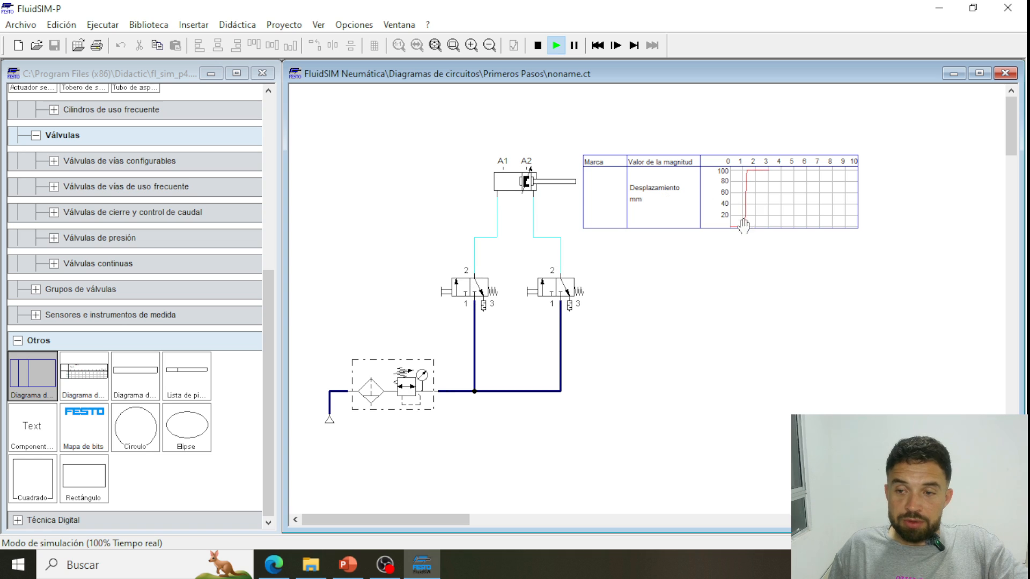
click(578, 280)
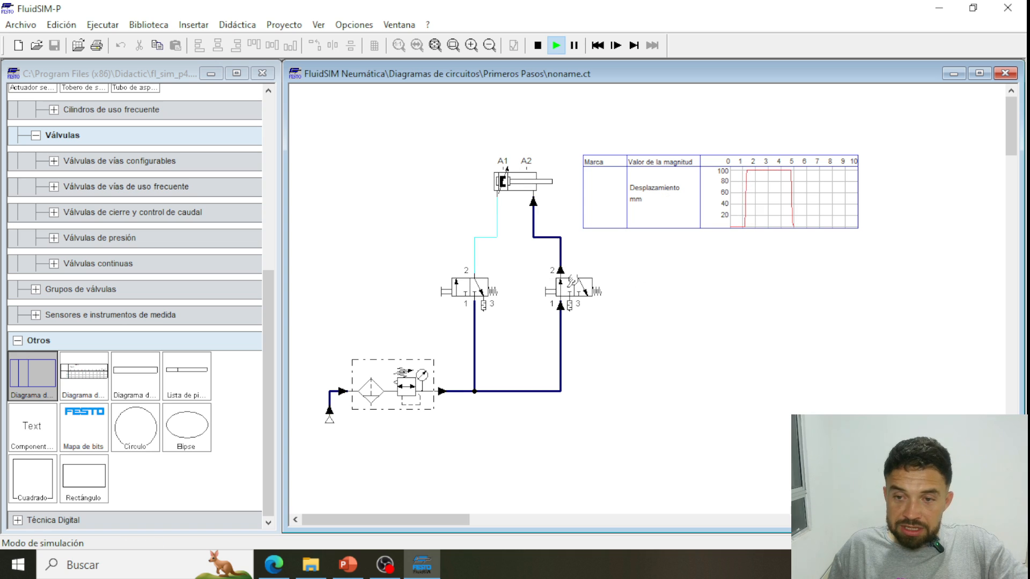
click(470, 286)
click(545, 280)
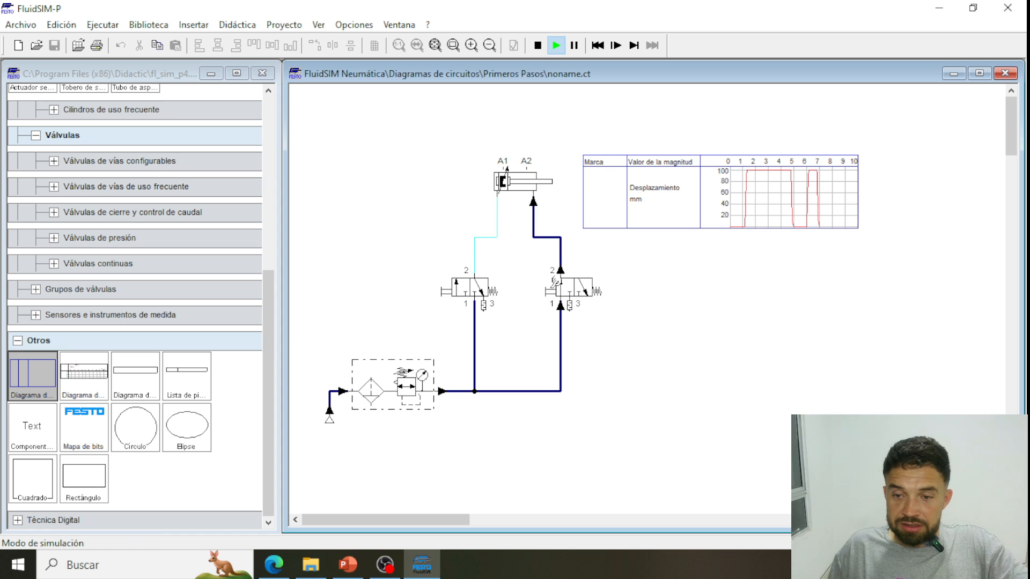
click(488, 283)
click(580, 288)
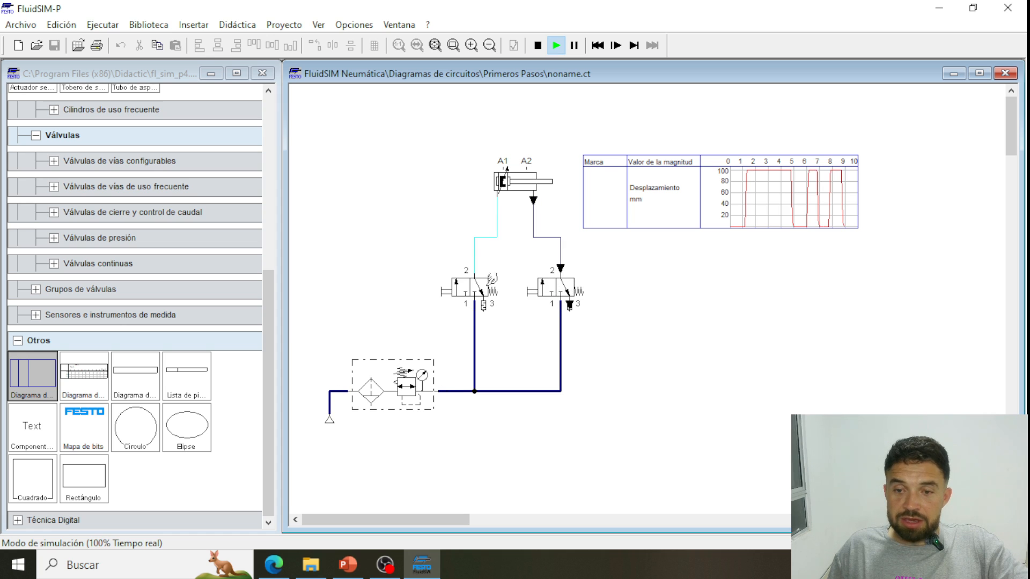
click(484, 281)
click(563, 283)
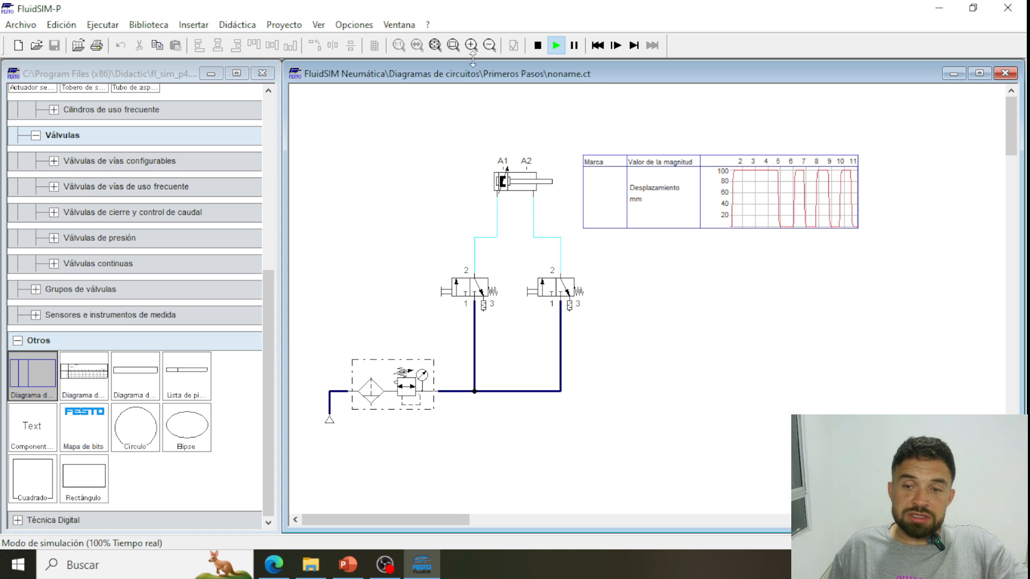
click(537, 45)
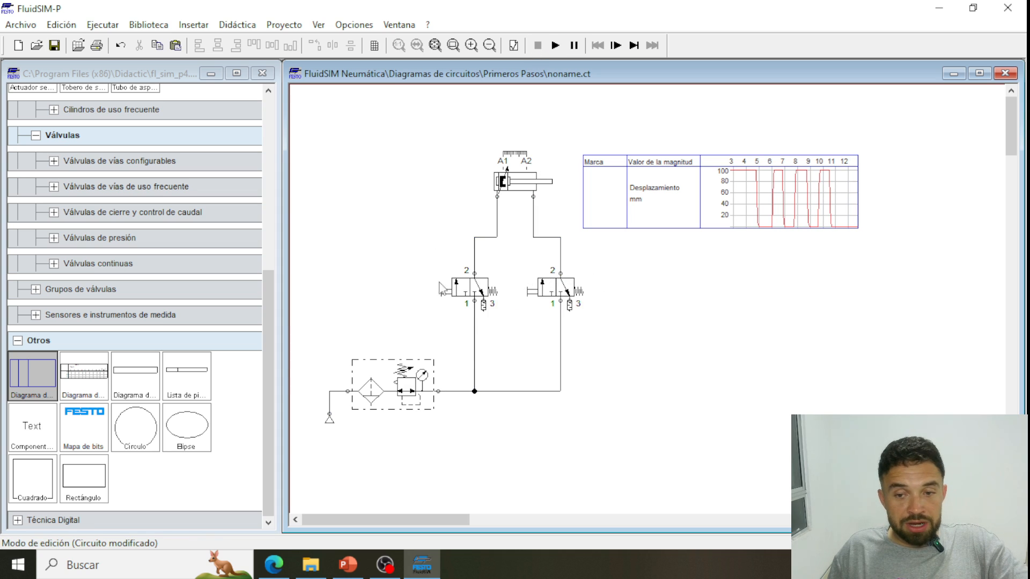
Move the state diagram and the cylinder higher and delete the lines between the cylinder and the two valves.
drag(645, 209, 673, 160)
drag(547, 177, 547, 131)
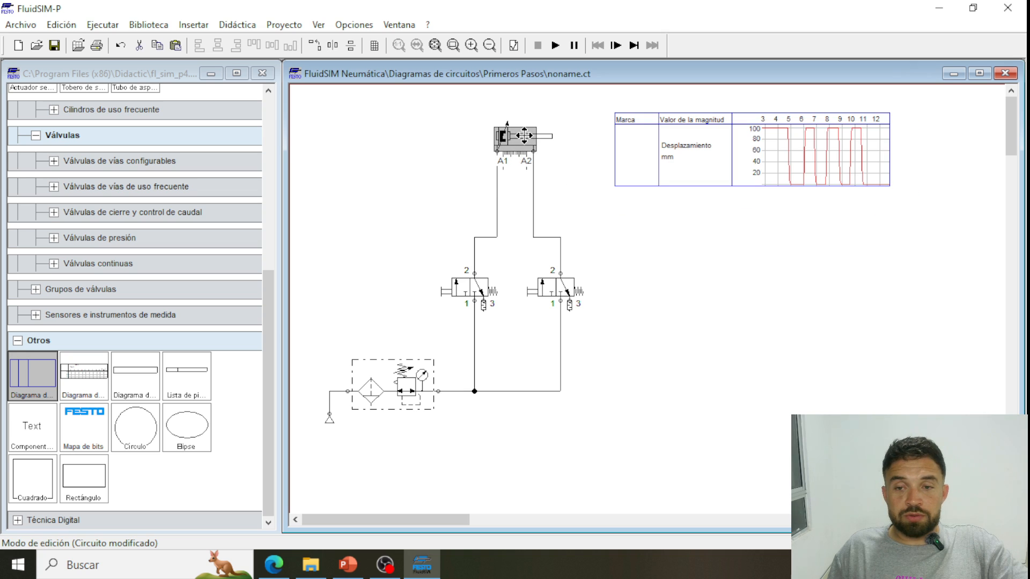
click(532, 211)
key(Delete)
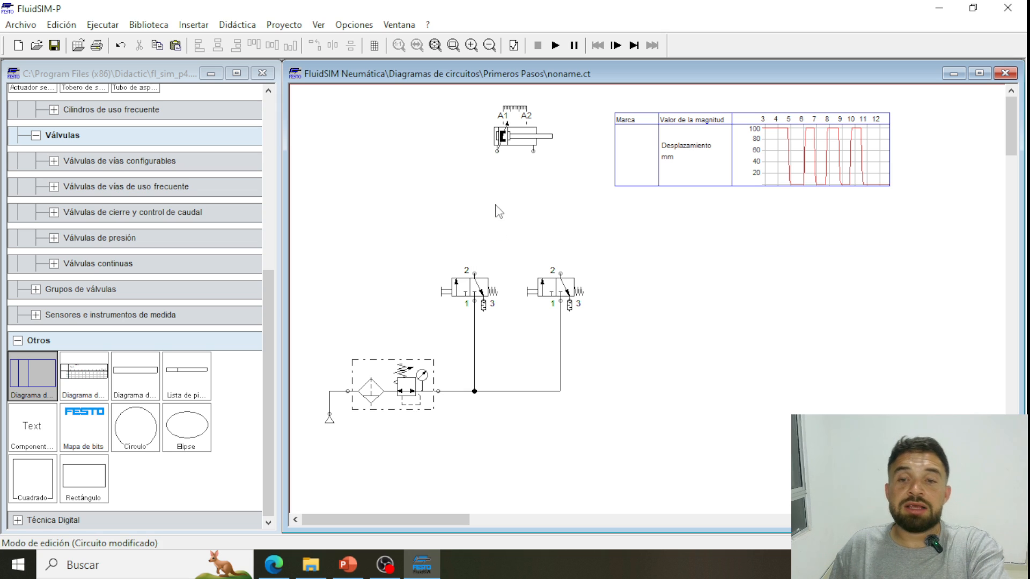
Collapse the Otros and Actuadores library groups and examine the mechanically actuated valves among the frequently used way valves.
click(17, 340)
scroll(48, 285, up, 5)
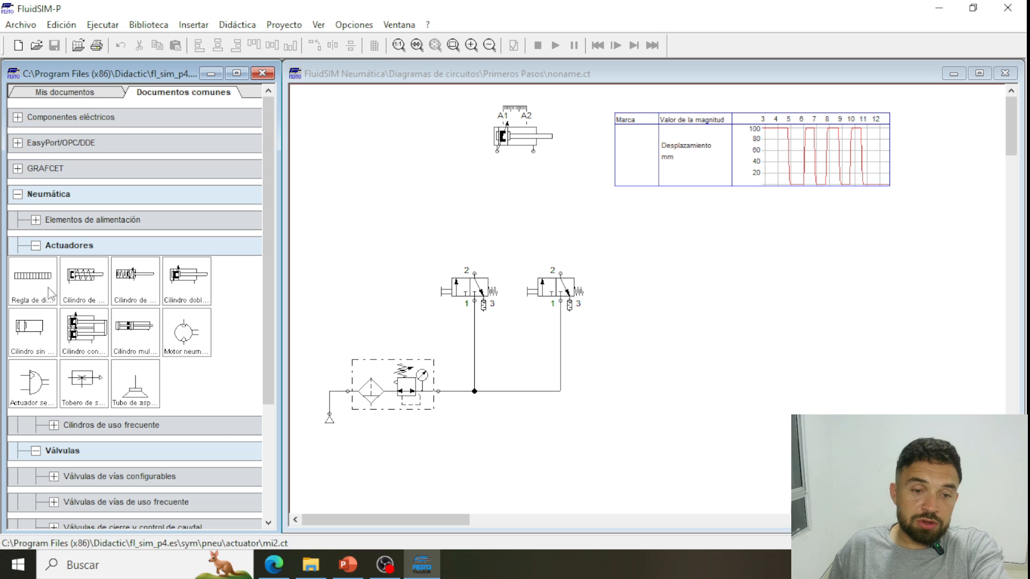
click(35, 246)
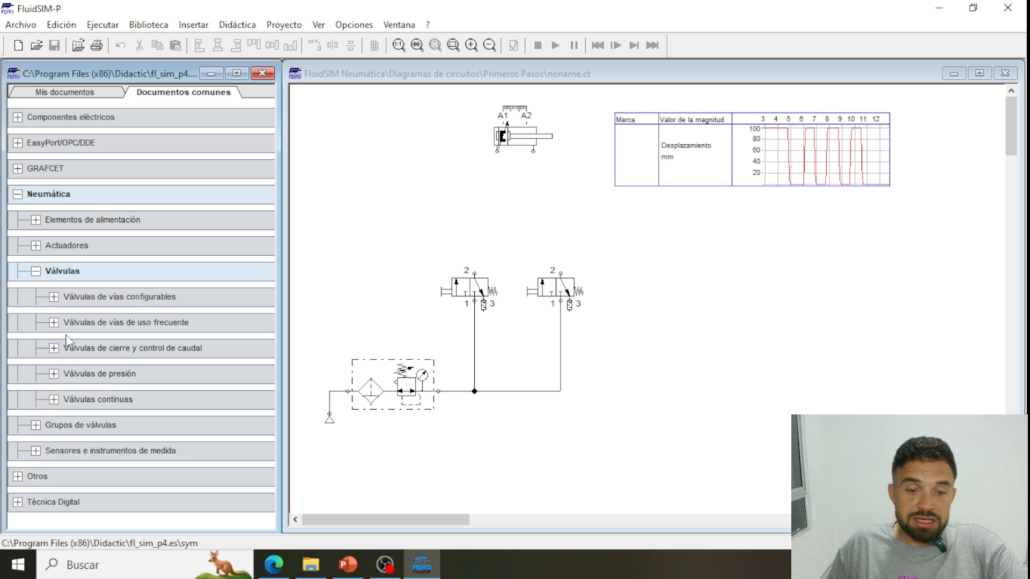
click(55, 323)
click(55, 324)
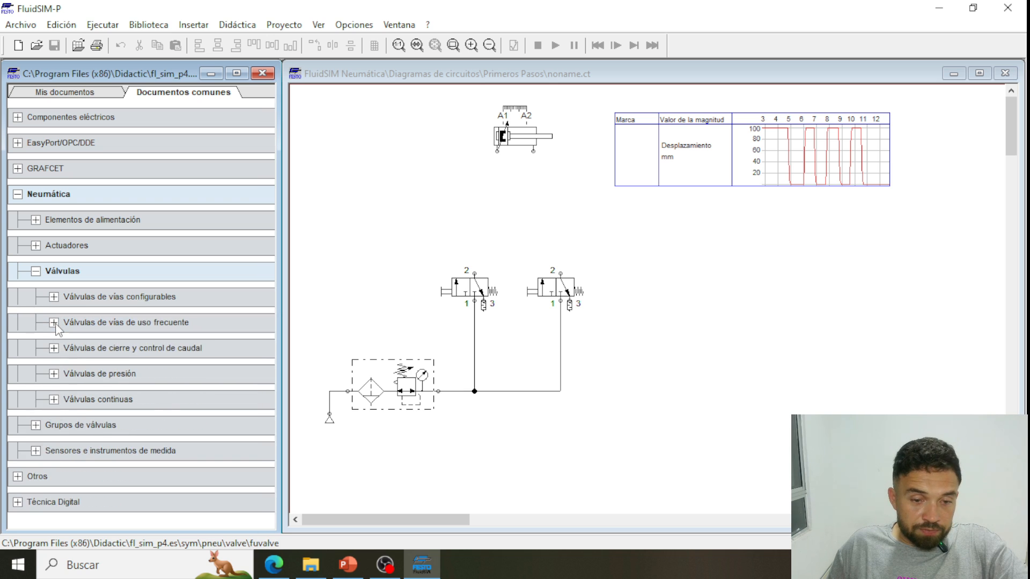
click(55, 323)
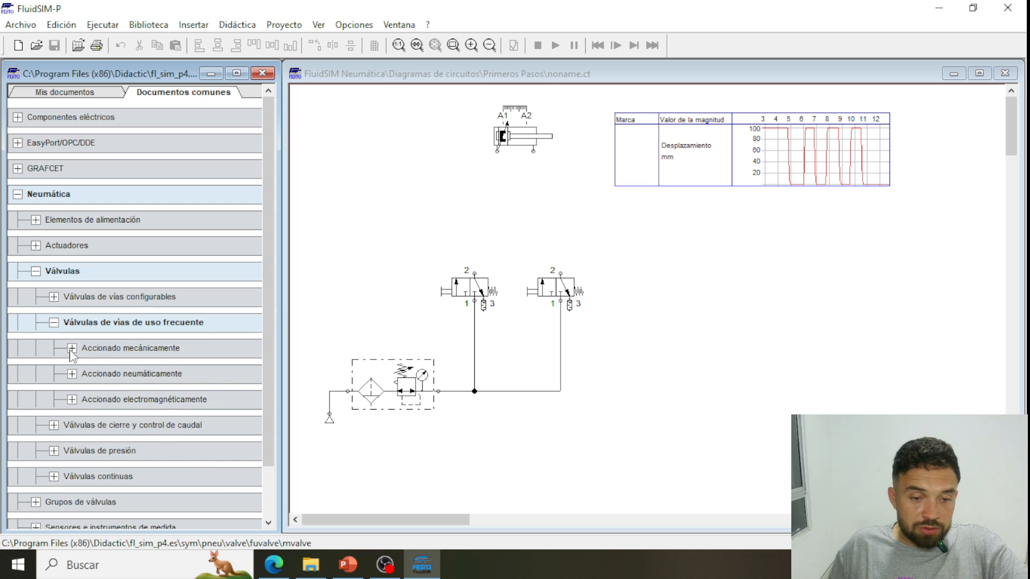
click(72, 349)
click(71, 348)
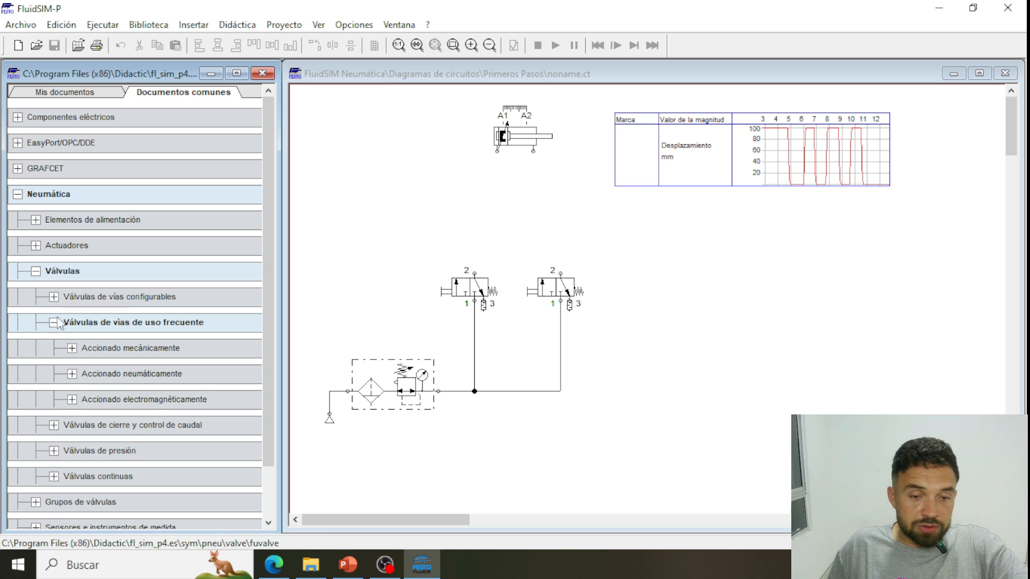
Place a configurable 5/n-way valve between the cylinder and the two 3/n-way valves.
click(54, 297)
click(203, 334)
drag(203, 334, 528, 221)
Configure the 5/n-way valve with pneumatic actuation on both its left and right sides.
double_click(528, 221)
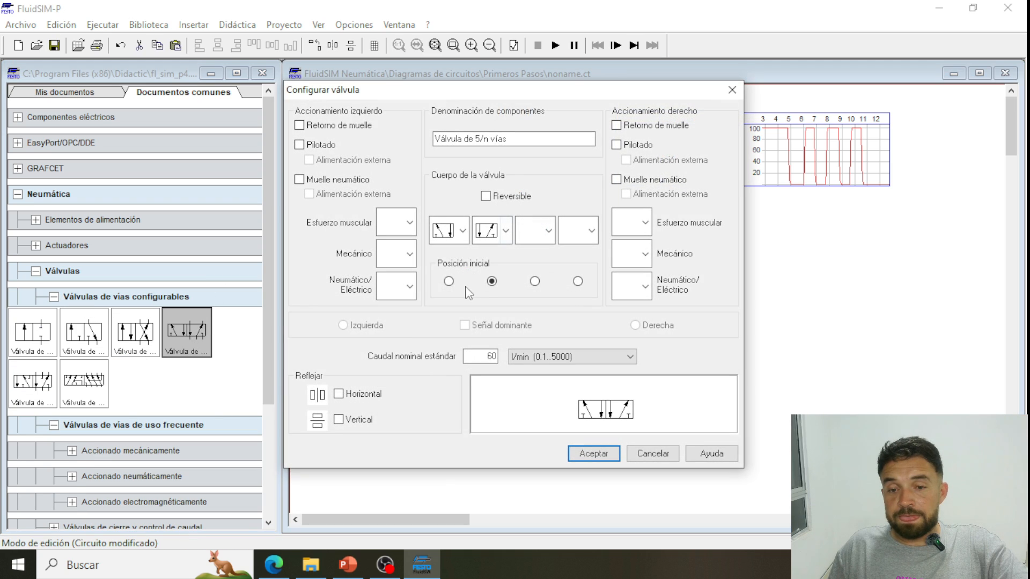
click(410, 288)
click(390, 359)
click(645, 287)
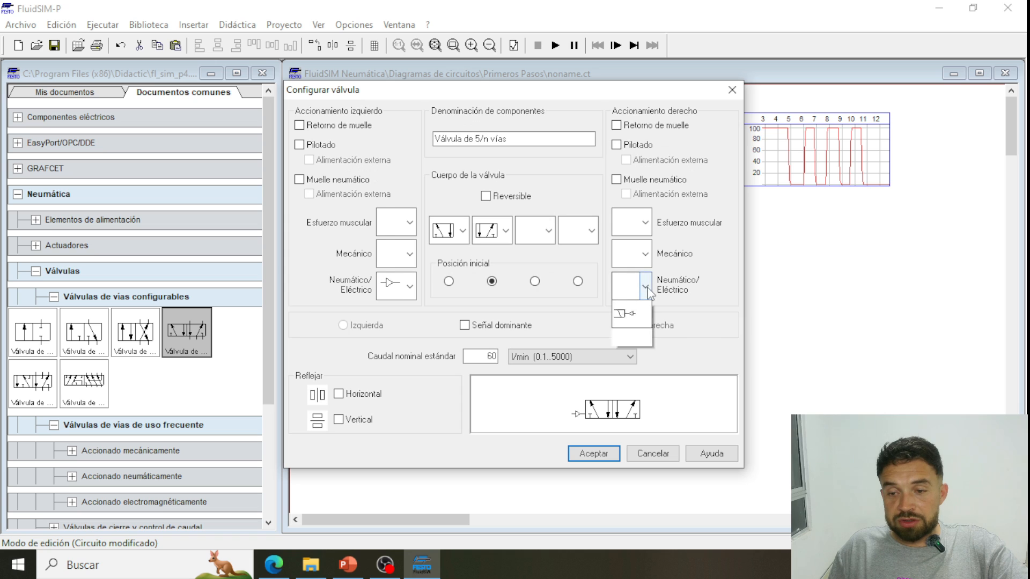
click(626, 360)
click(615, 454)
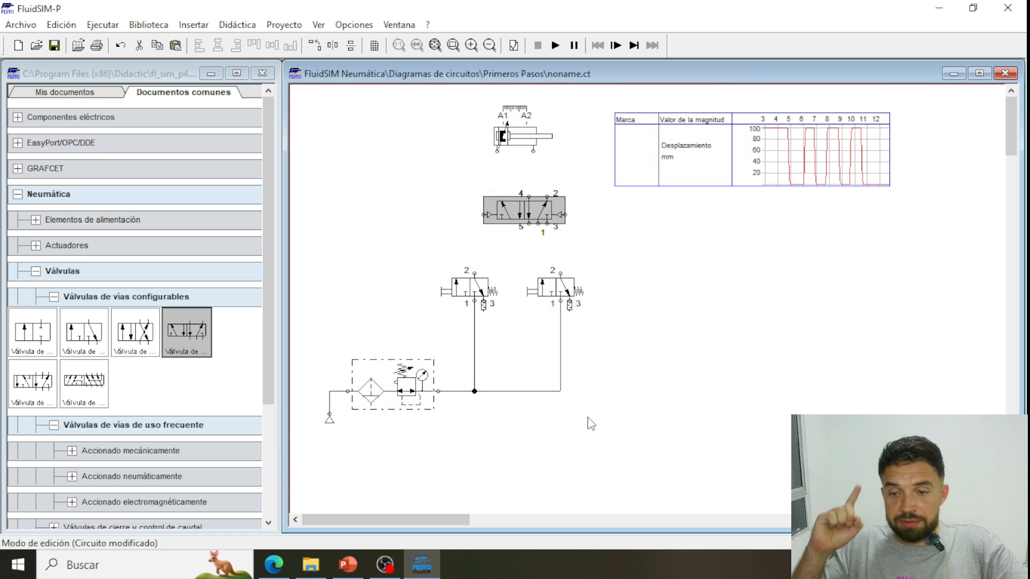
Connect port 2 of each 3/n-way valve to the 5/n-way valve's pilot ports, and its ports 4 and 2 to the cylinder.
drag(513, 212, 509, 213)
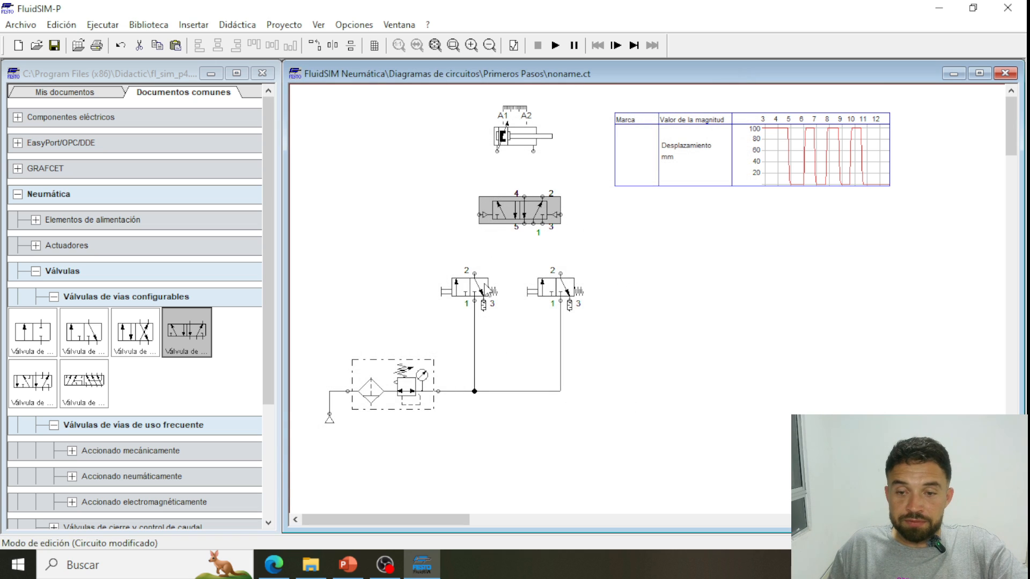
drag(474, 274, 478, 215)
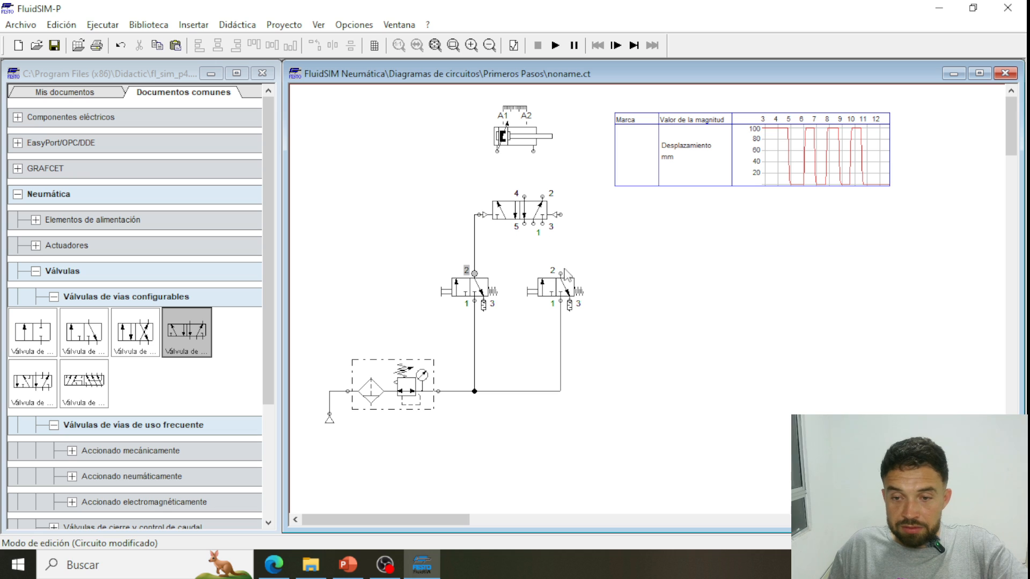
drag(560, 274, 497, 151)
click(530, 210)
drag(542, 196, 541, 139)
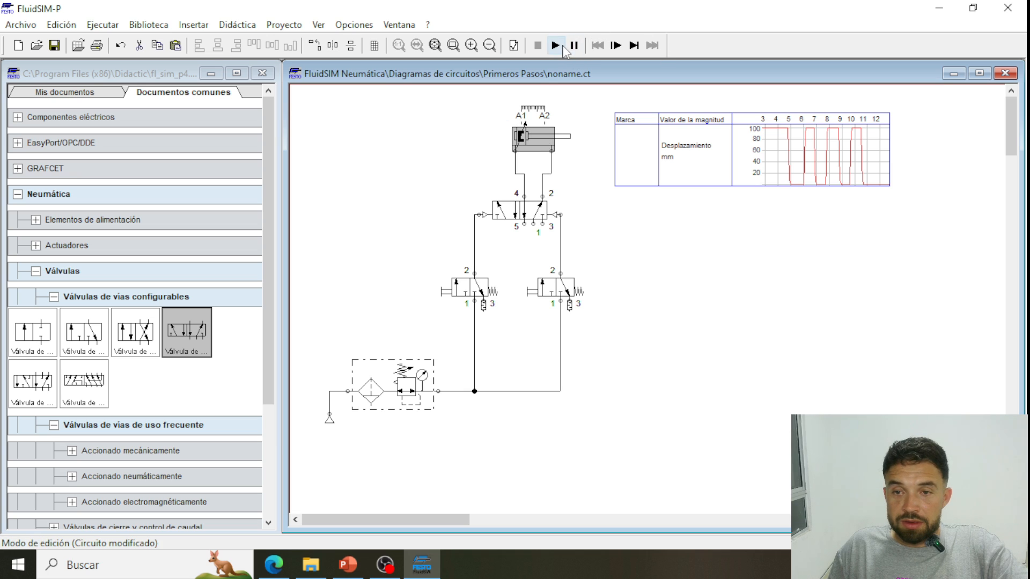
Connect port 1 of the 5/n-way valve to the supply line and route the line's horizontal segment above the two 3/n-way valves.
drag(533, 224, 534, 225)
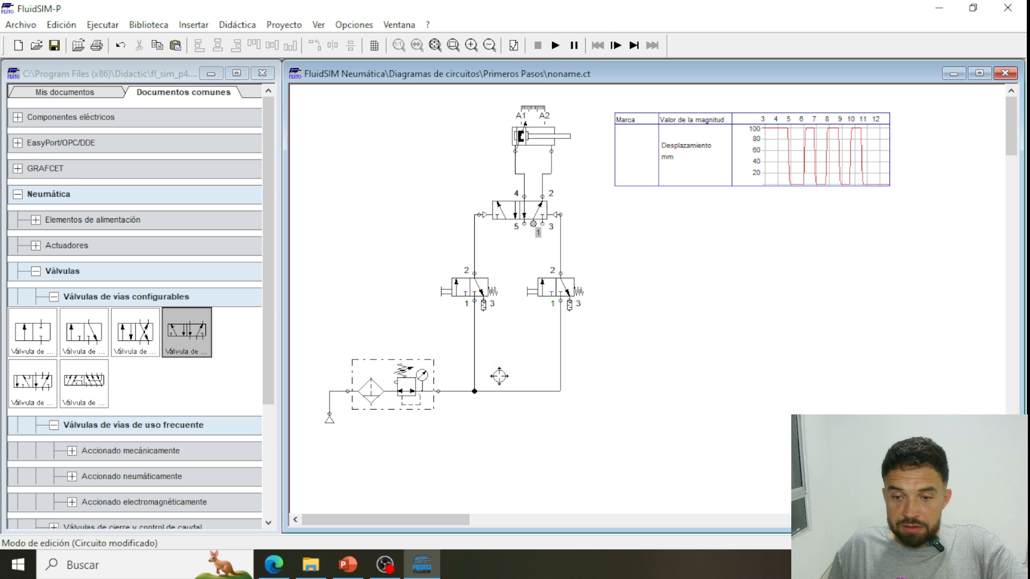
drag(506, 392, 505, 391)
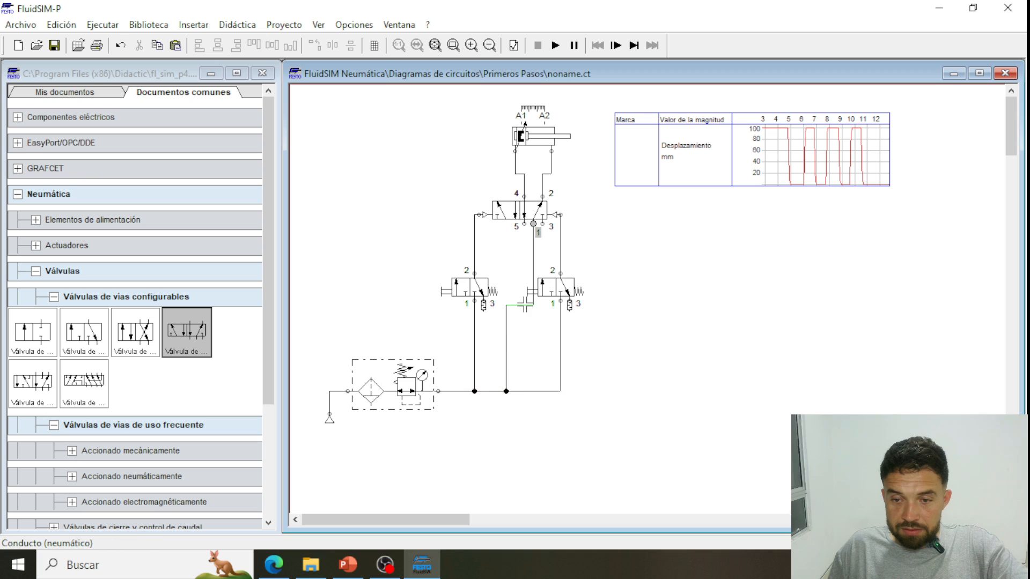
drag(518, 306, 518, 264)
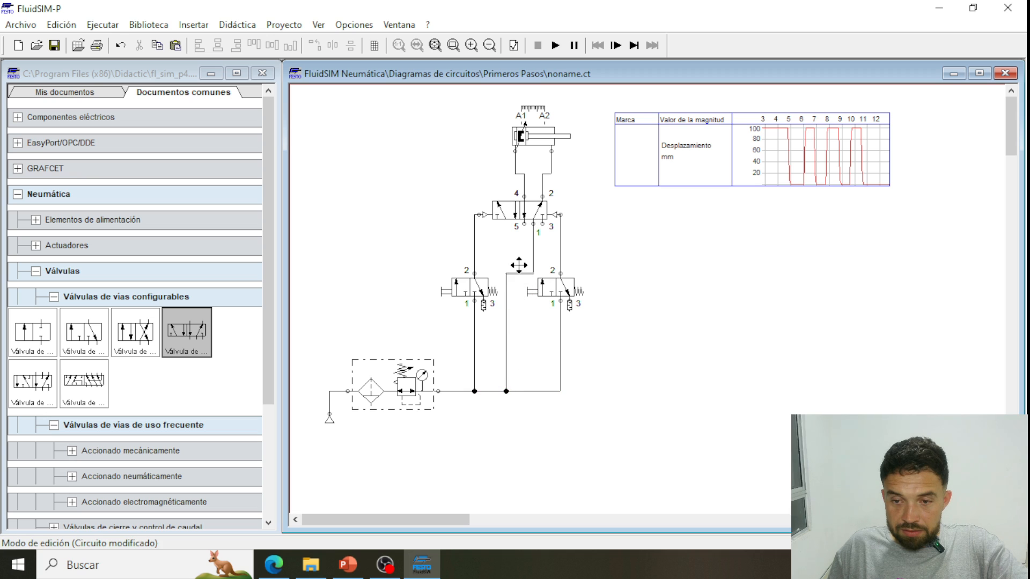
Close exhaust ports 5 and 3 of the 5/n-way valve with silencers.
double_click(524, 225)
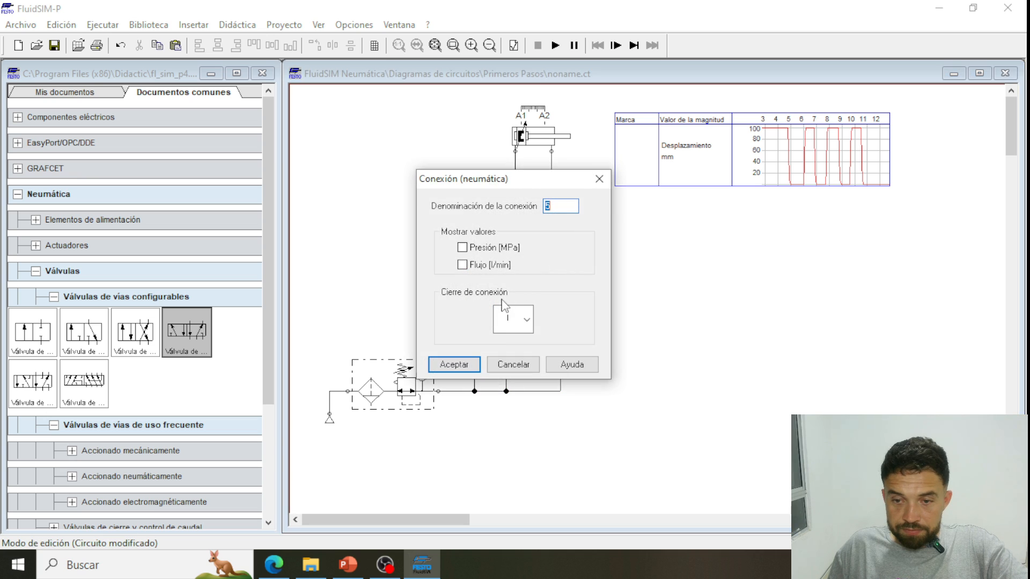
click(527, 321)
click(506, 443)
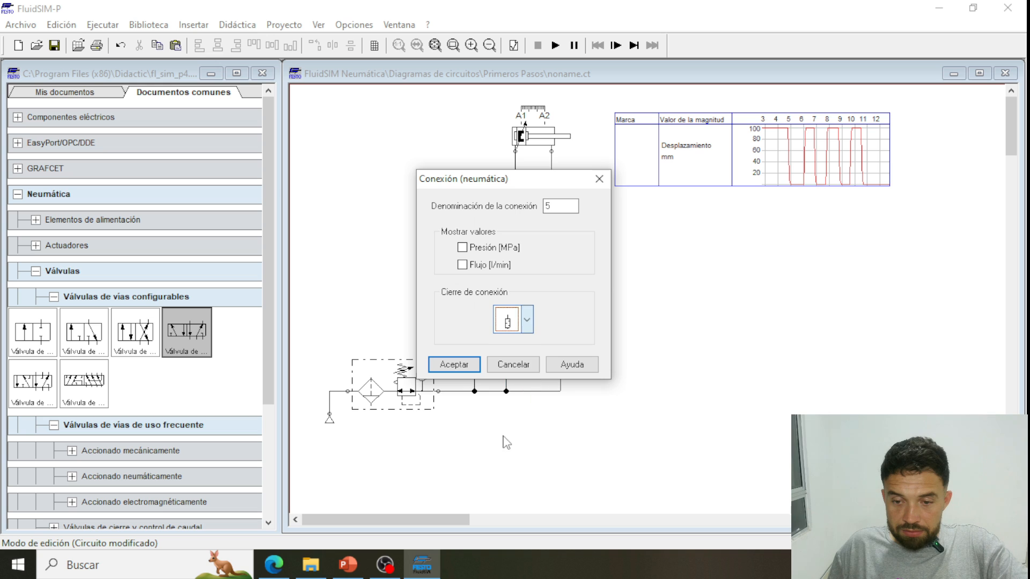
click(463, 365)
double_click(541, 224)
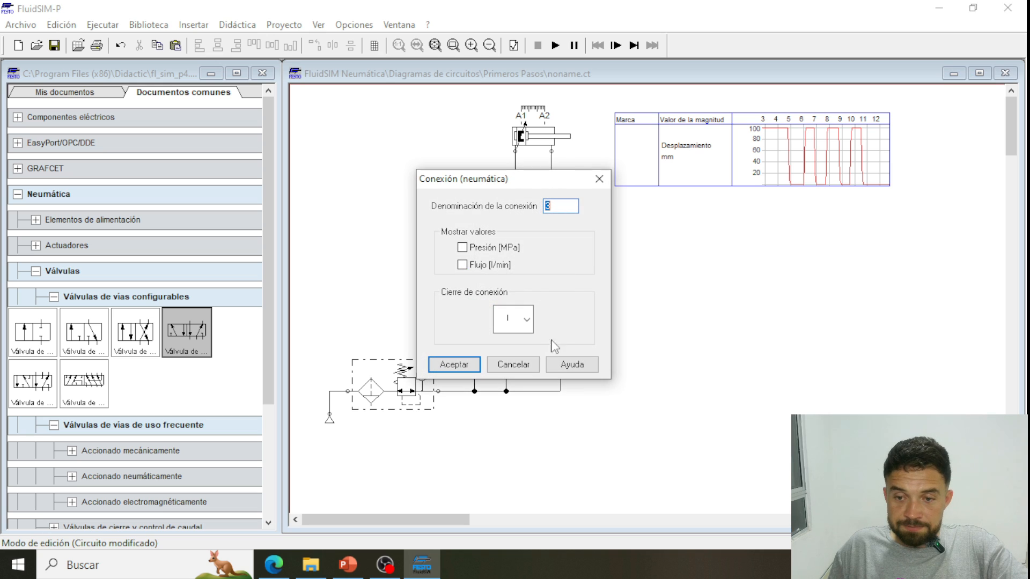
click(528, 324)
click(506, 445)
click(458, 365)
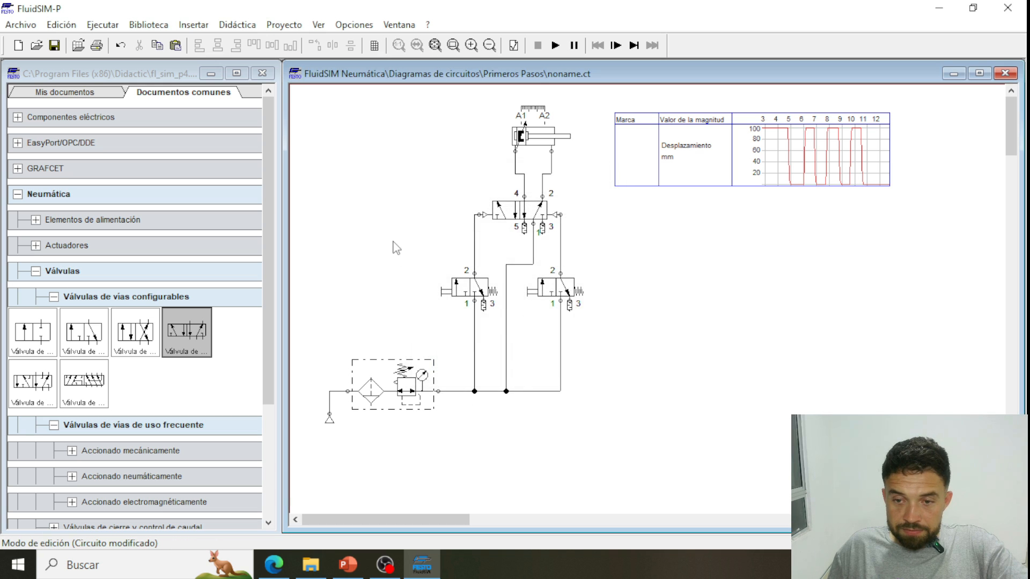
Simulate the circuit, alternately actuating the two 3/n-way valves to extend and retract the cylinder several times, and stop the simulation.
click(556, 46)
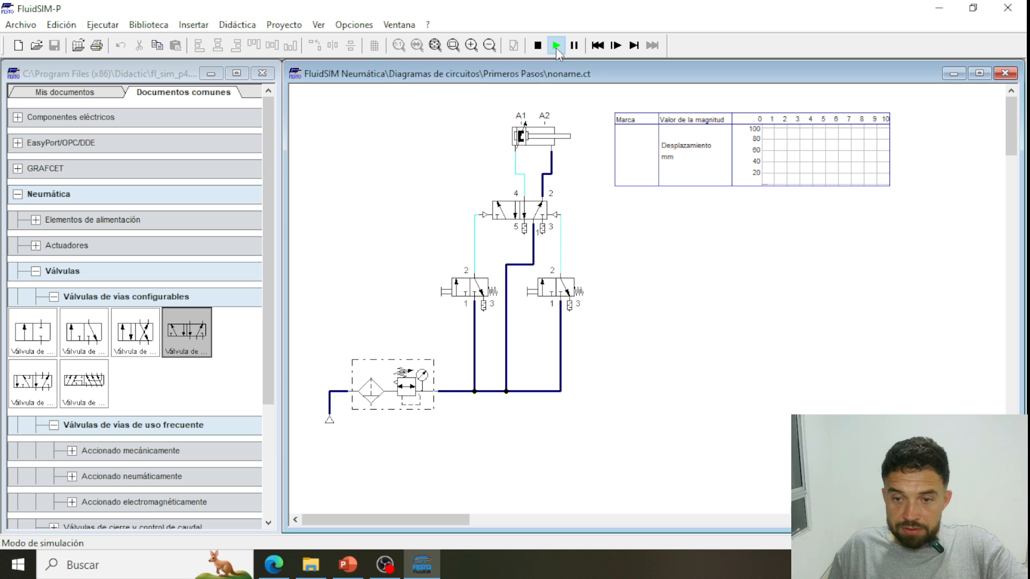
click(474, 283)
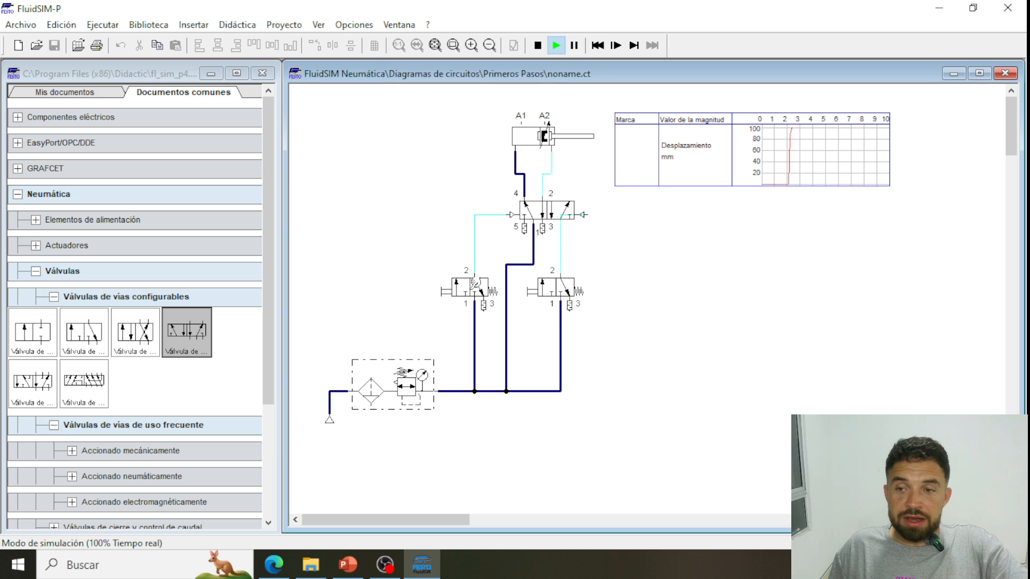
click(570, 285)
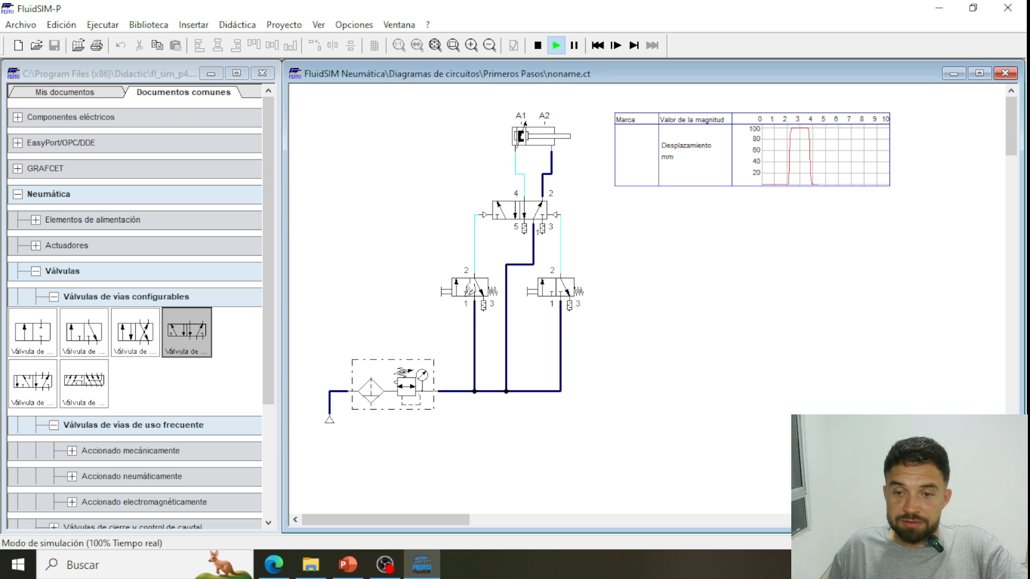
click(468, 288)
click(570, 285)
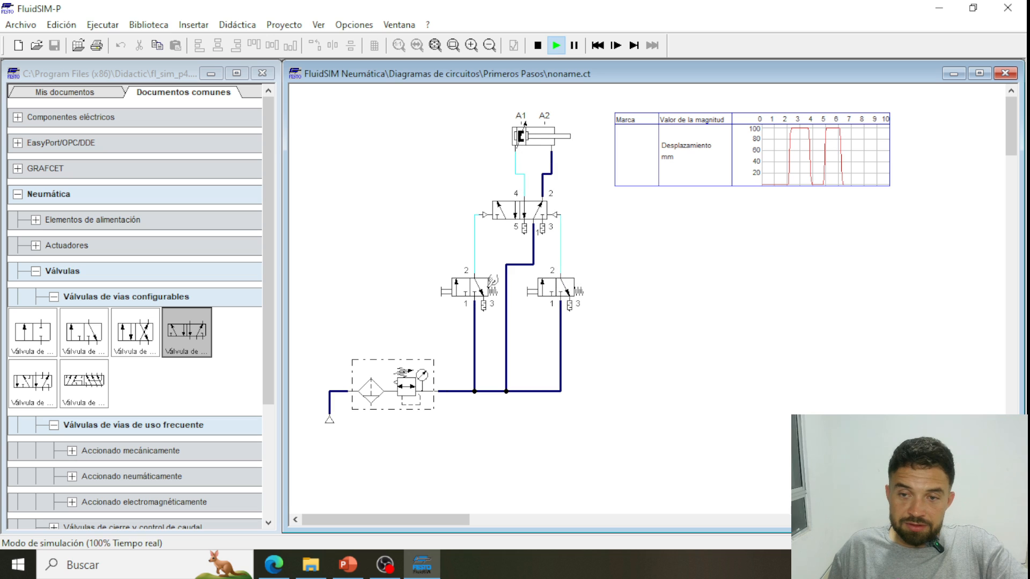
click(471, 278)
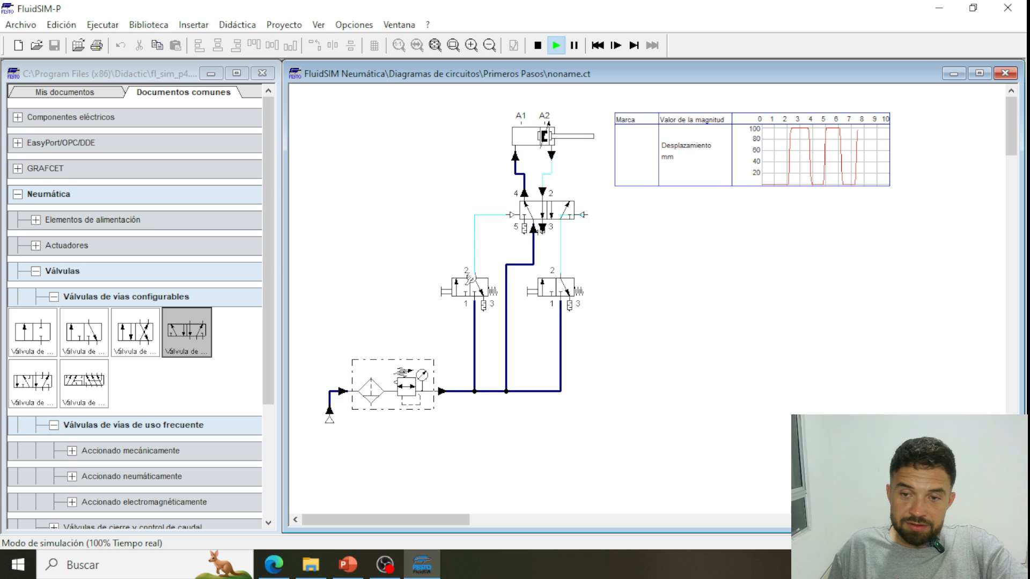
click(569, 285)
click(463, 288)
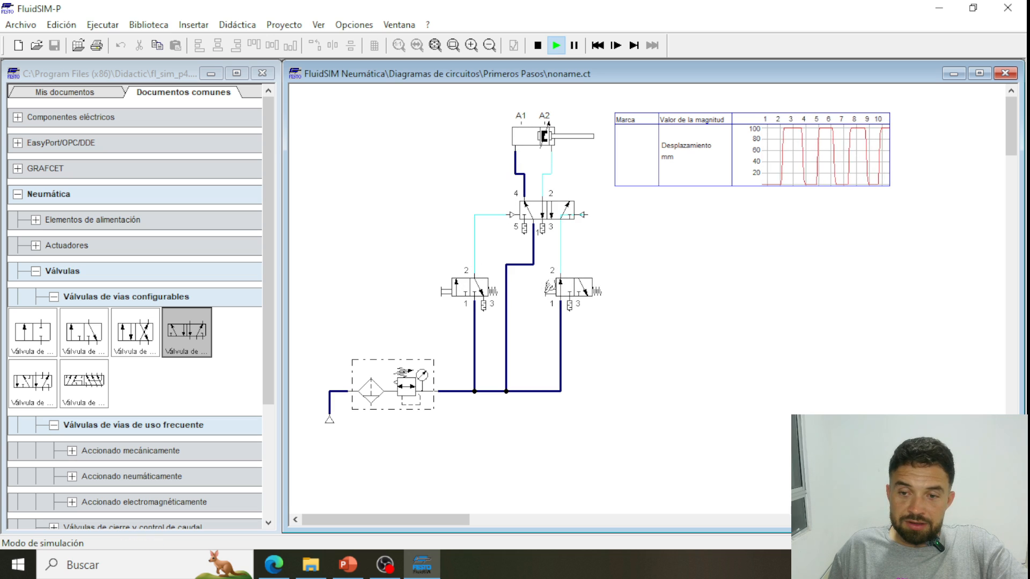
click(556, 287)
click(474, 284)
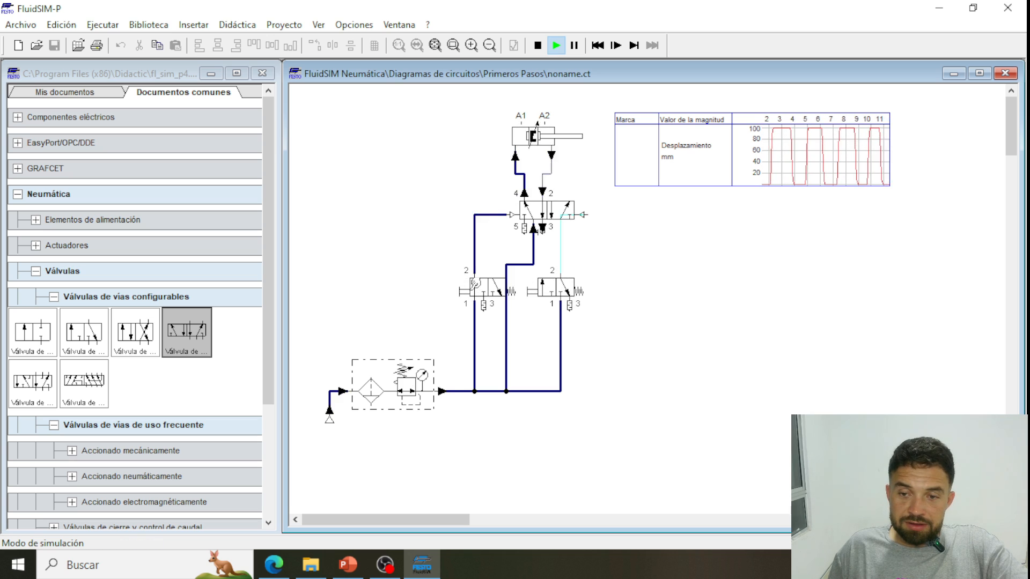
click(559, 287)
click(538, 46)
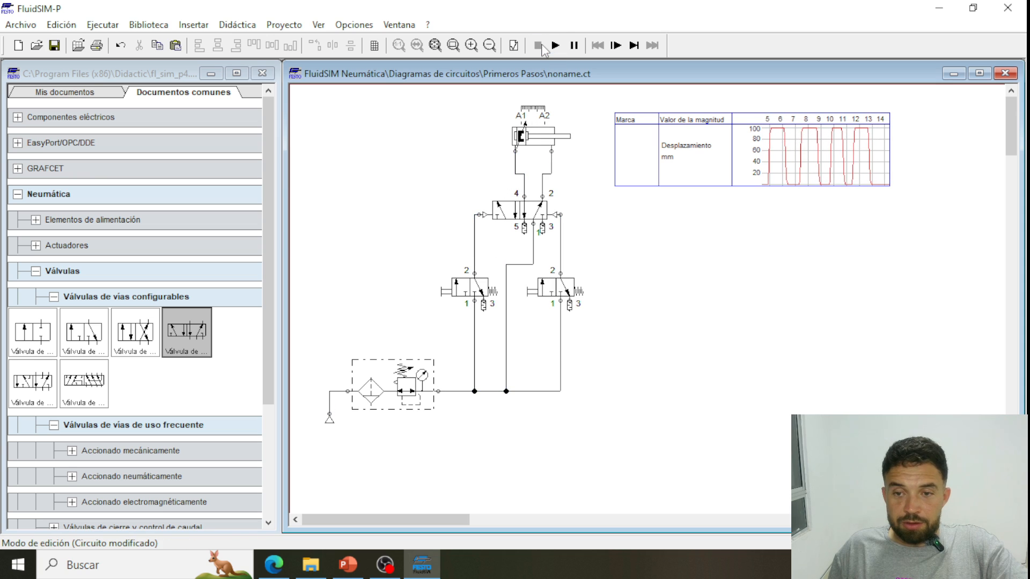